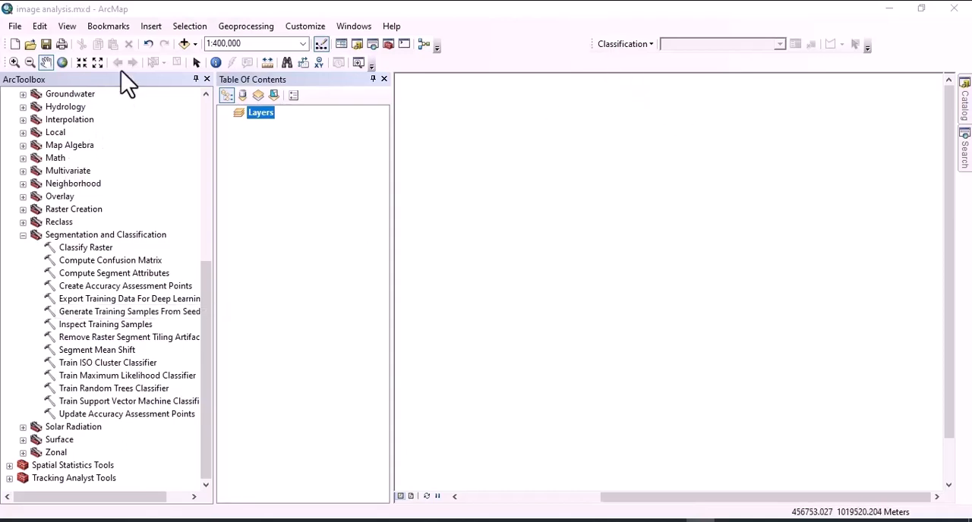
Add the Sentinel_2.tif raster from the Unsupervised Classification folder to the map.
left_click(184, 46)
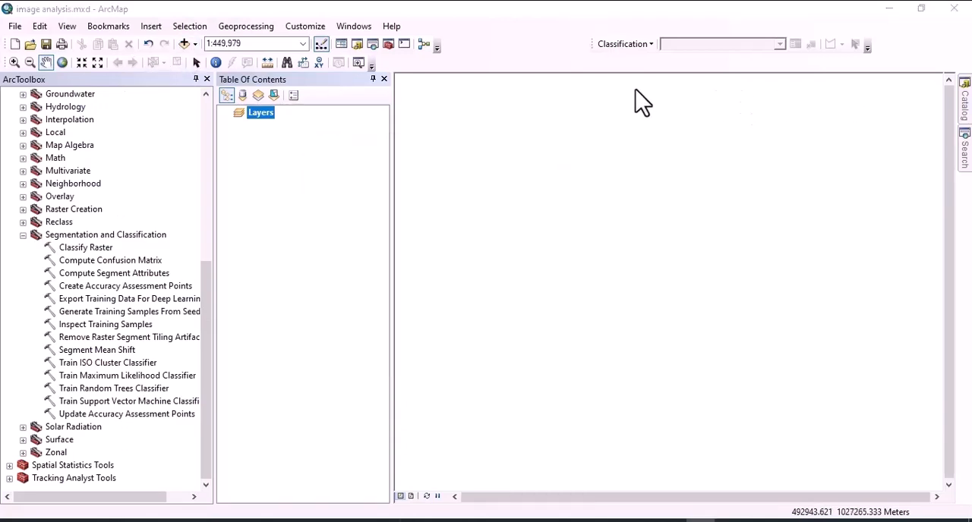
left_click(183, 44)
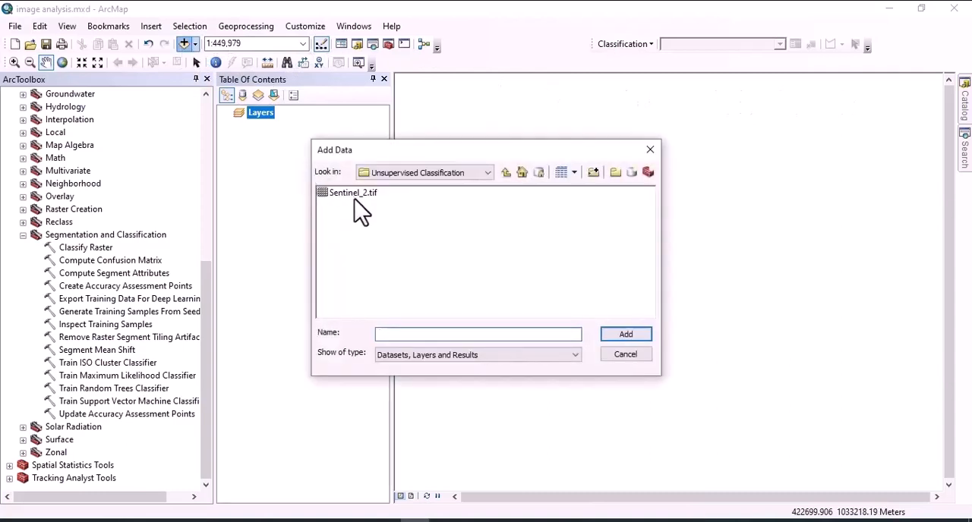
left_click(358, 192)
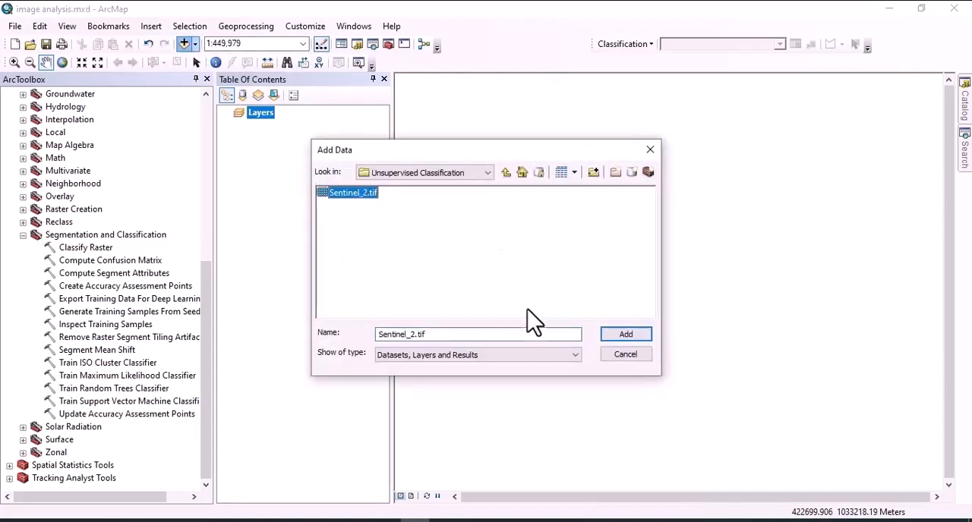
left_click(622, 334)
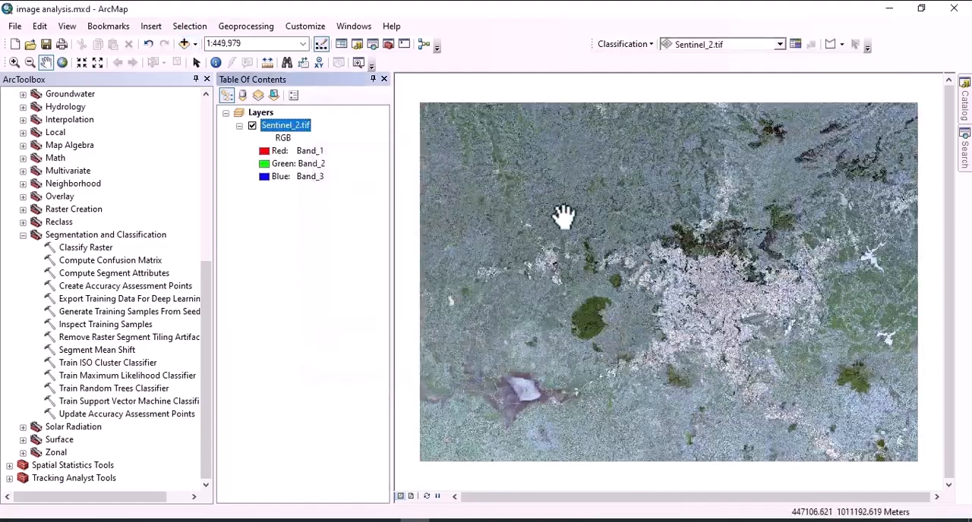
mouse_move(629, 223)
left_mouse_down()
mouse_move(611, 288)
mouse_move(615, 254)
mouse_move(636, 232)
left_mouse_up()
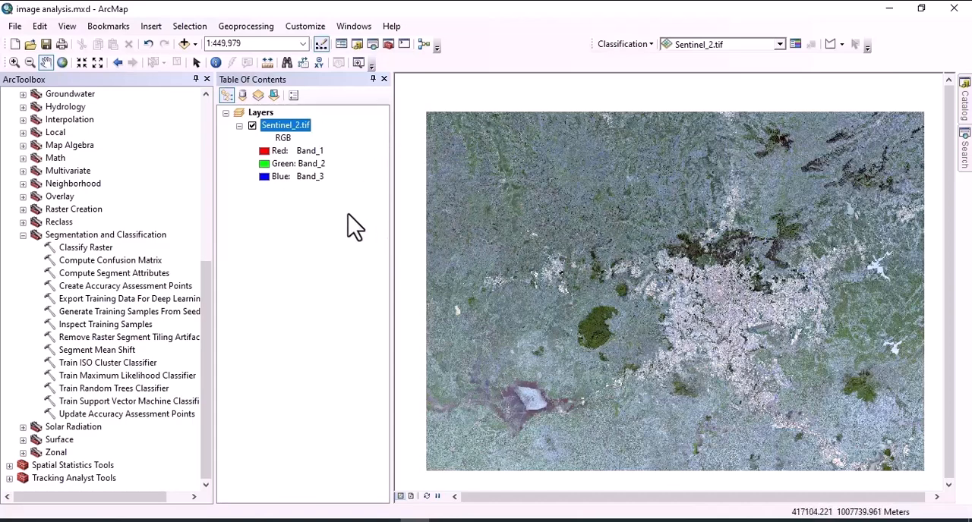
Set the Sentinel_2.tif band combination to Band_4 for red, Band_3 for green and Band_2 for blue.
left_click(268, 154)
left_click(304, 222)
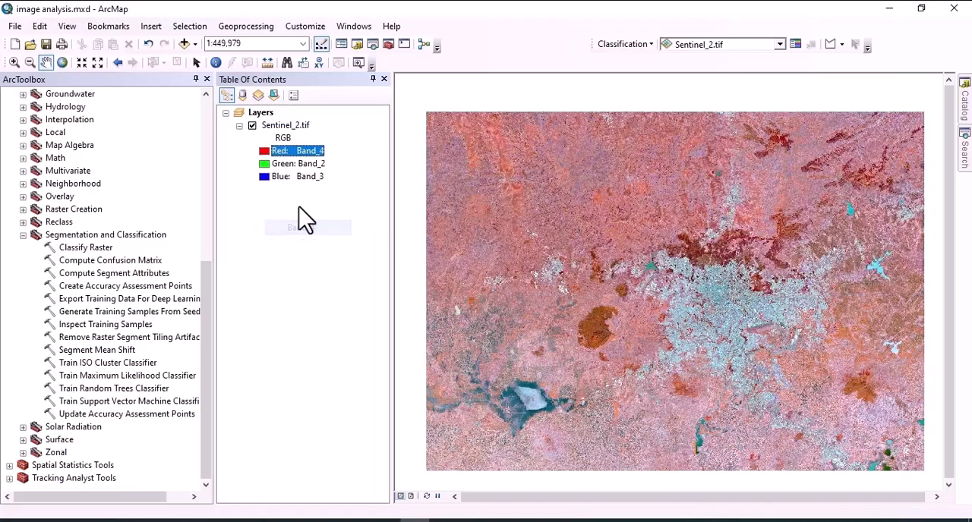
left_click(274, 163)
left_click(303, 242)
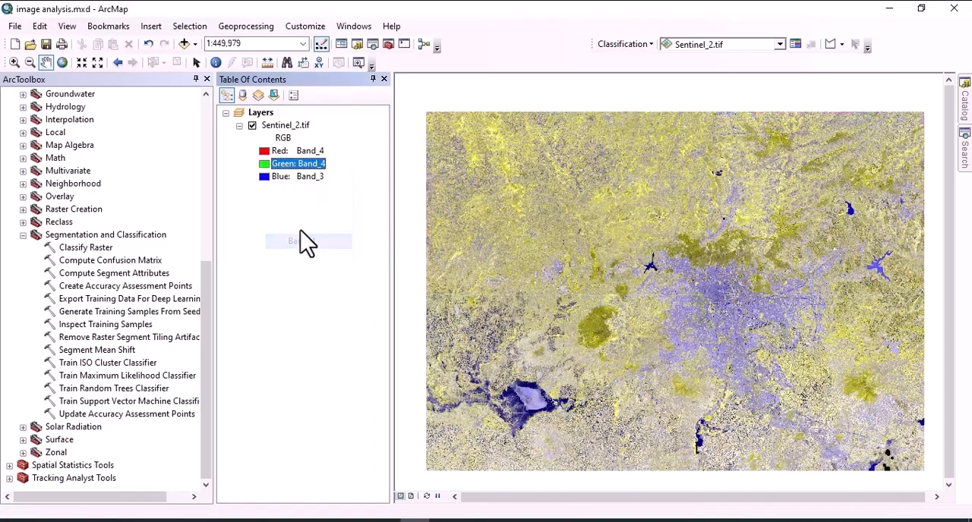
left_click(268, 178)
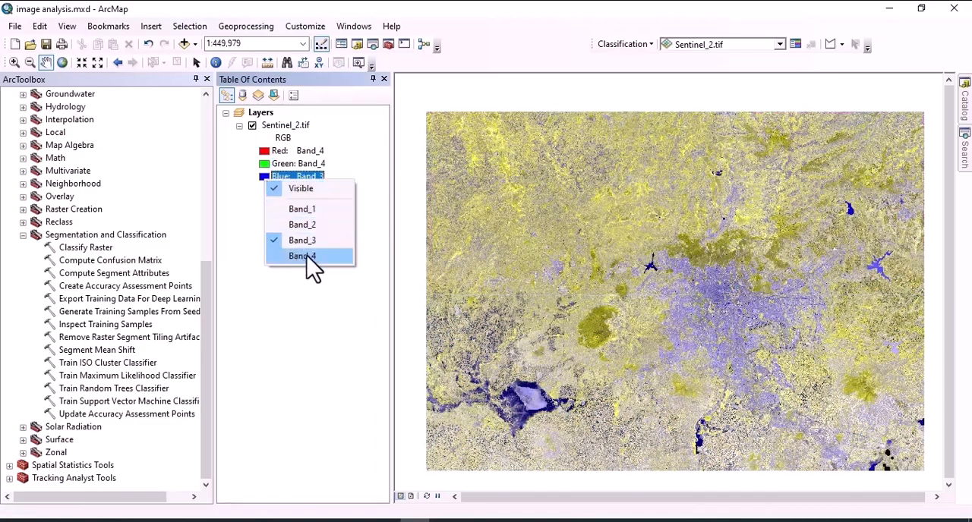
left_click(303, 225)
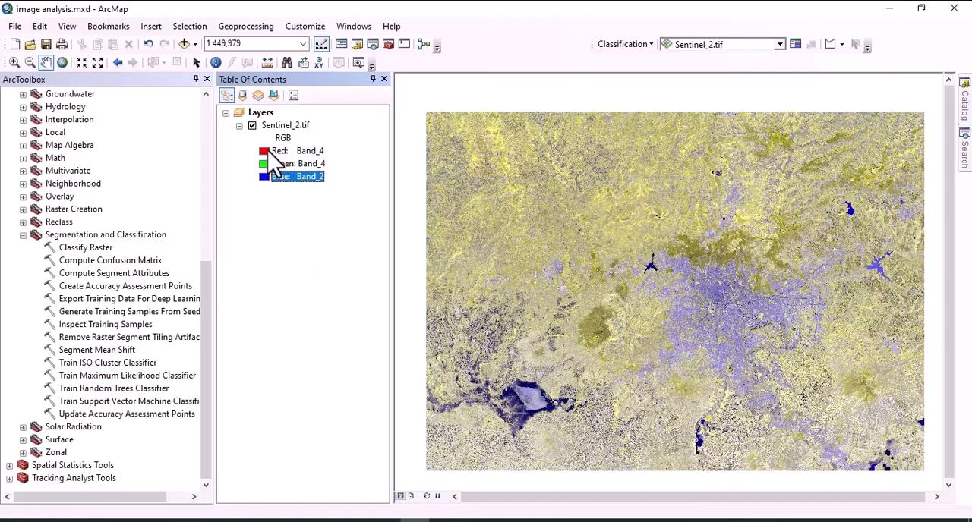
left_click(275, 163)
left_click(309, 229)
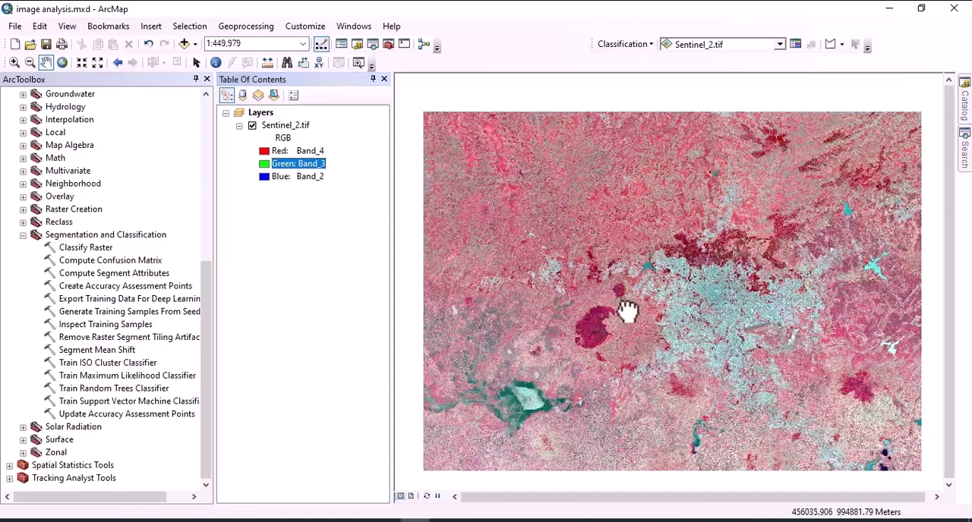
left_click_drag(630, 310, 601, 296)
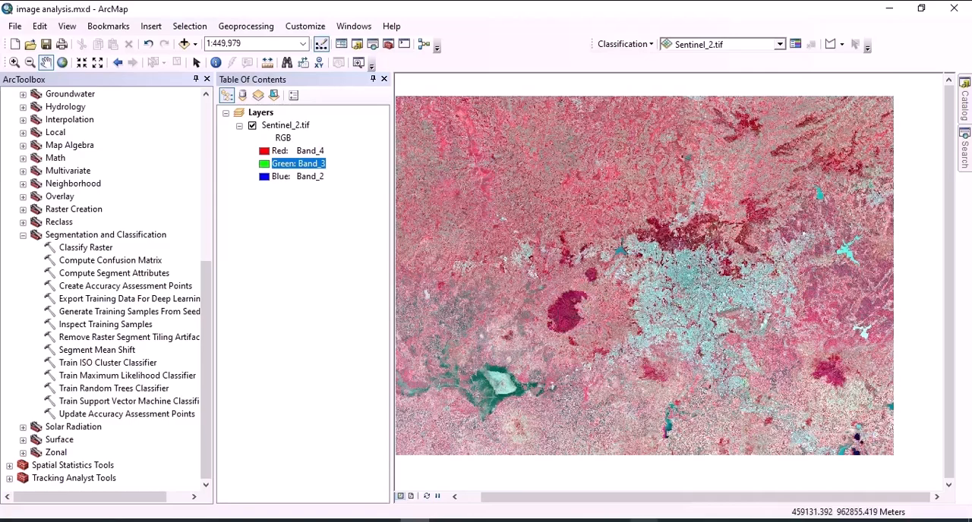
Switch to Google Earth Pro and examine the forest, water, farmland and built-up areas around Addis Ababa.
left_click(643, 521)
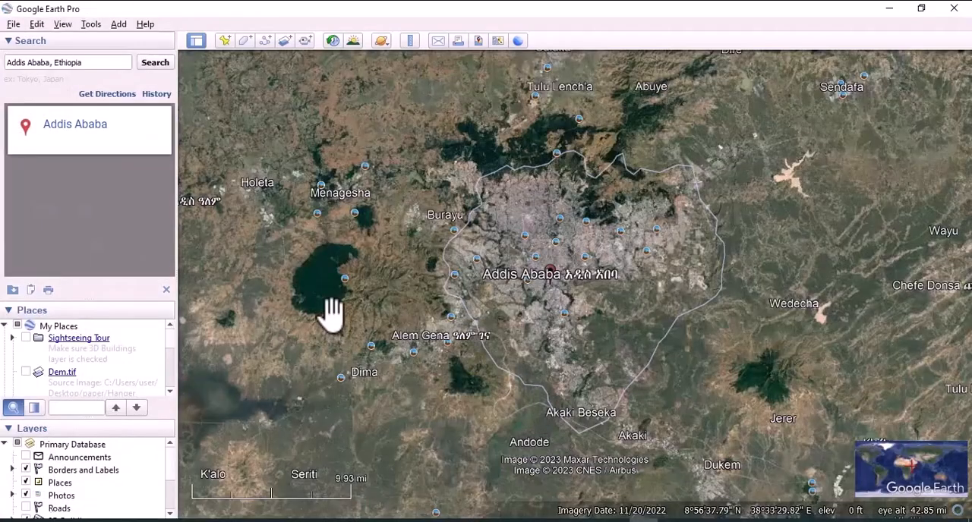
left_click_drag(330, 300, 427, 332)
scroll(426, 326, "down", 2)
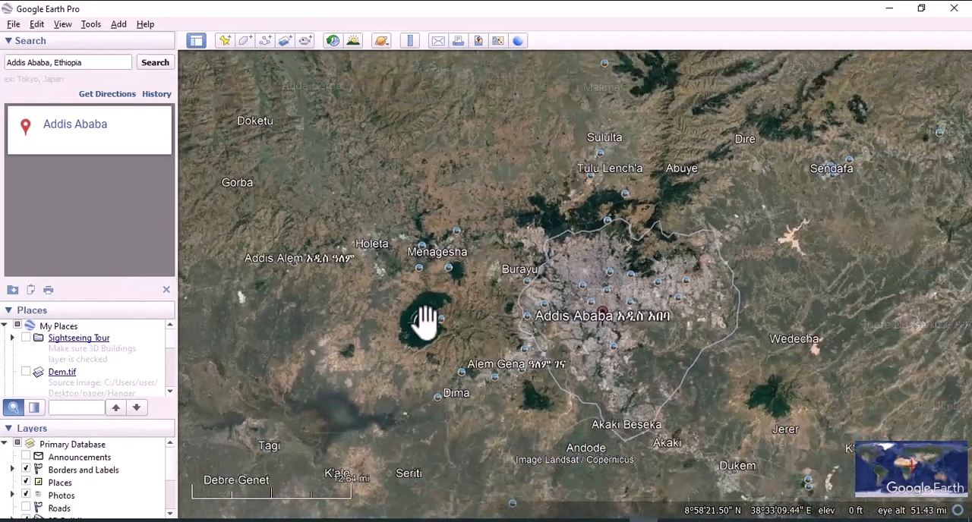
scroll(426, 323, "up", 5)
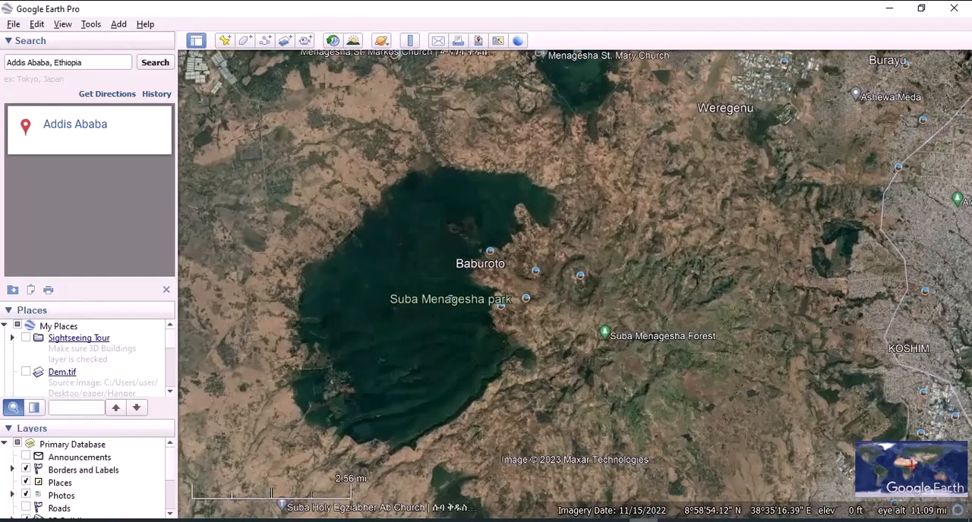
left_click_drag(761, 341, 559, 338)
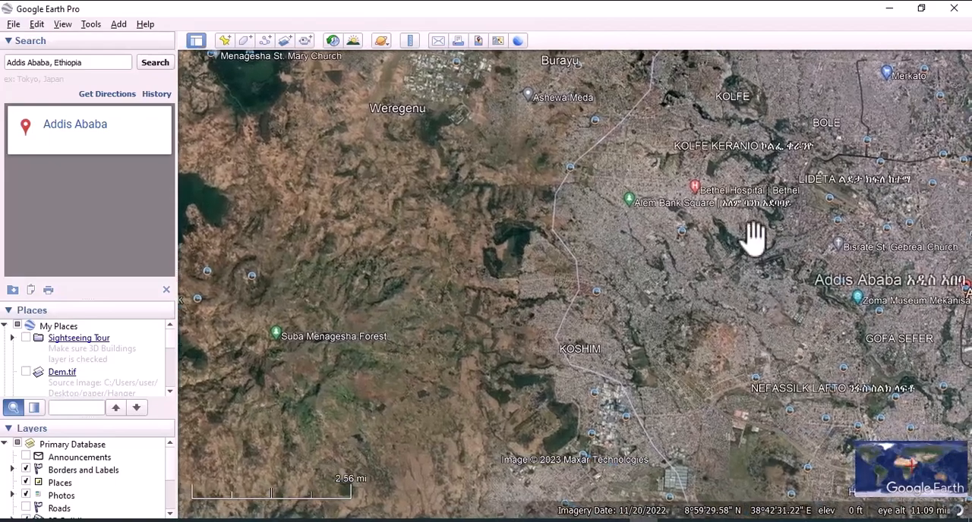
left_click_drag(752, 235, 695, 446)
left_click_drag(555, 322, 614, 444)
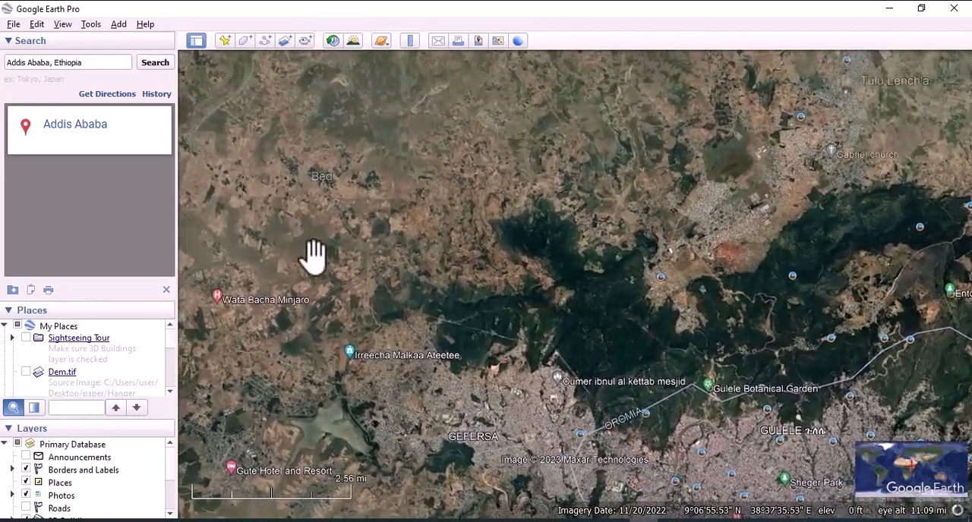
left_click_drag(443, 388, 560, 194)
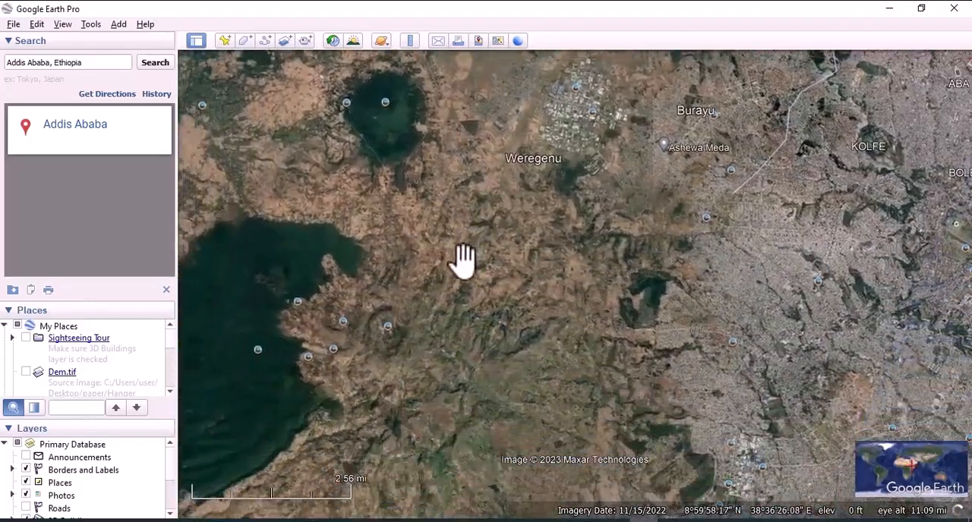
left_click_drag(459, 267, 401, 496)
scroll(514, 171, "up", 5)
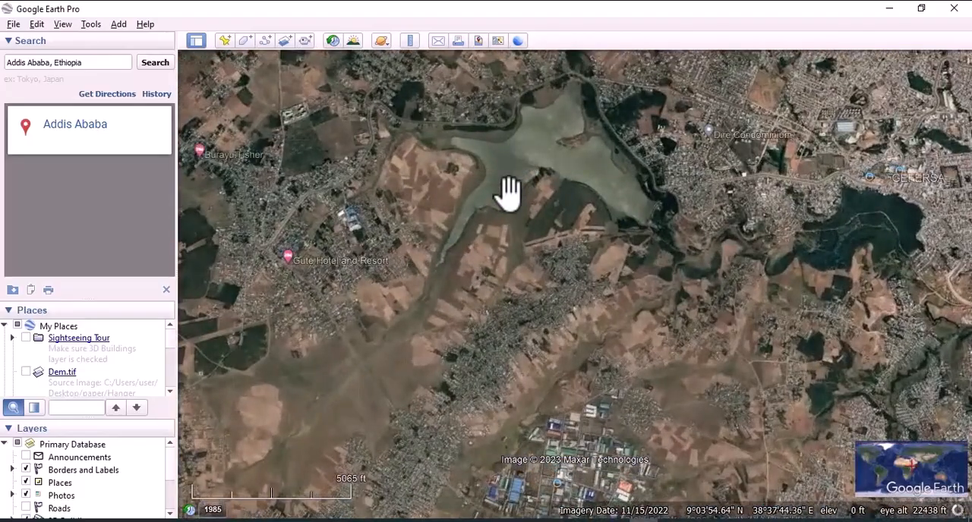
left_click_drag(492, 322, 471, 169)
left_click_drag(556, 376, 539, 200)
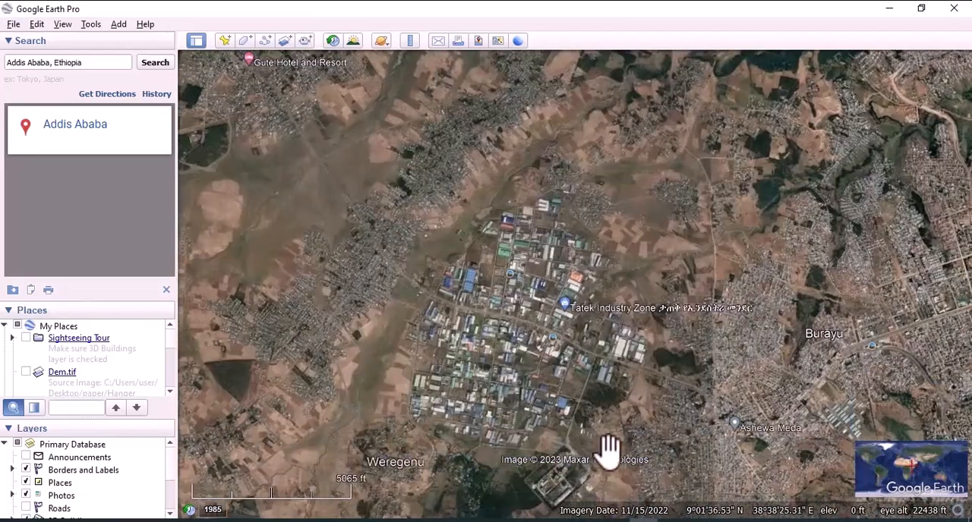
left_click_drag(612, 451, 588, 290)
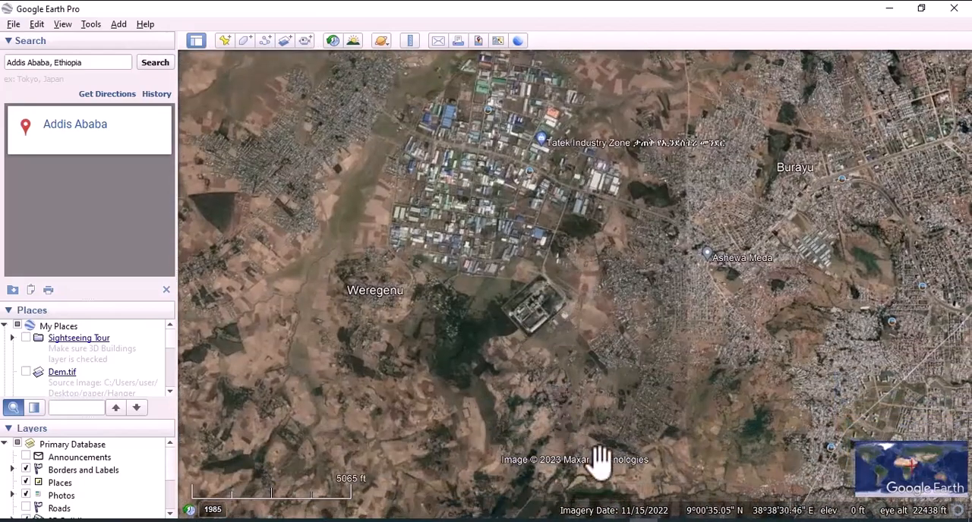
Switch back to ArcMap, display the Image Classification toolbar and choose Sentinel_2.tif as its layer.
left_click(643, 521)
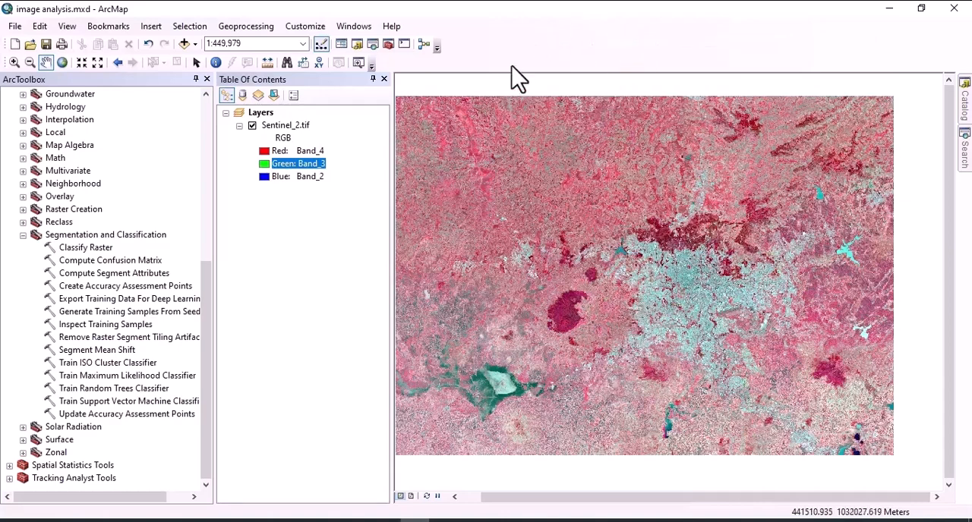
right_click(511, 39)
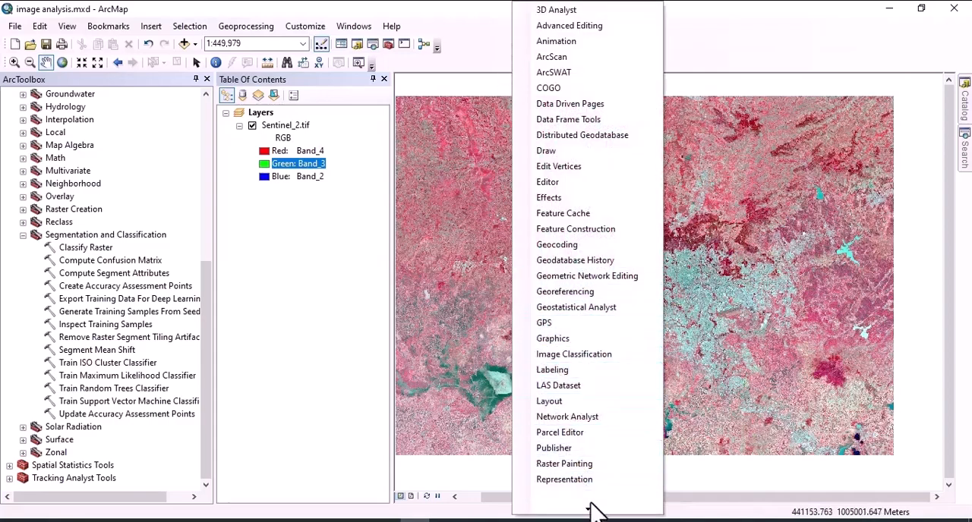
left_click(548, 132)
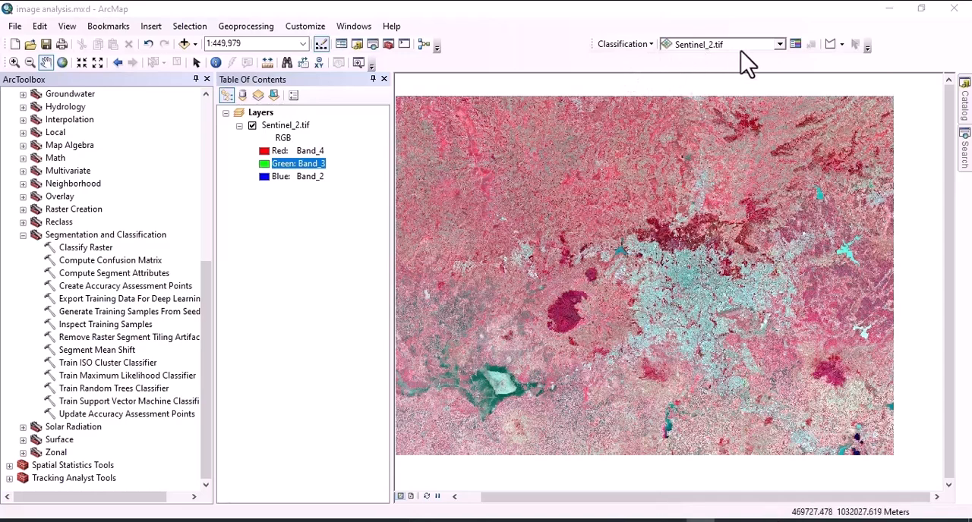
left_click(780, 44)
left_click(704, 64)
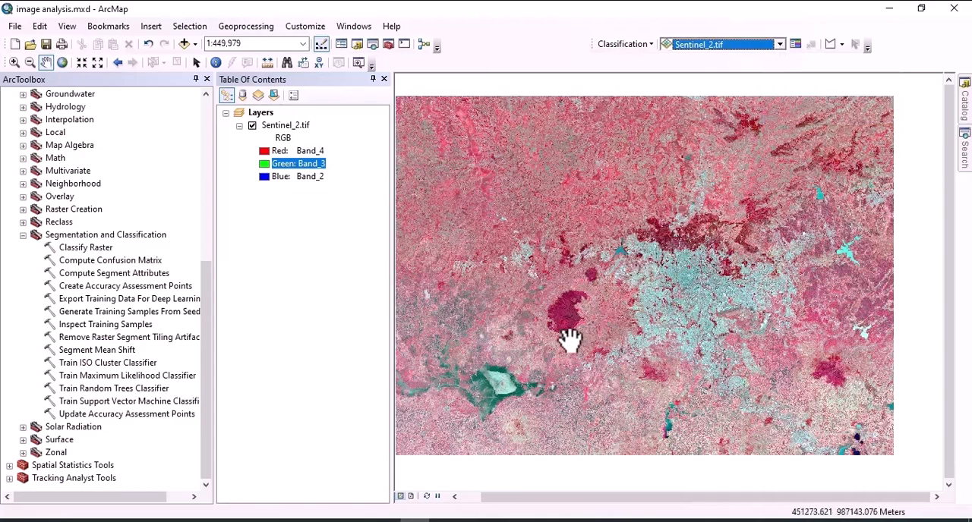
Draw a four-sided training sample polygon inside the large dark red forest patch west of the city.
scroll(567, 334, "up", 5)
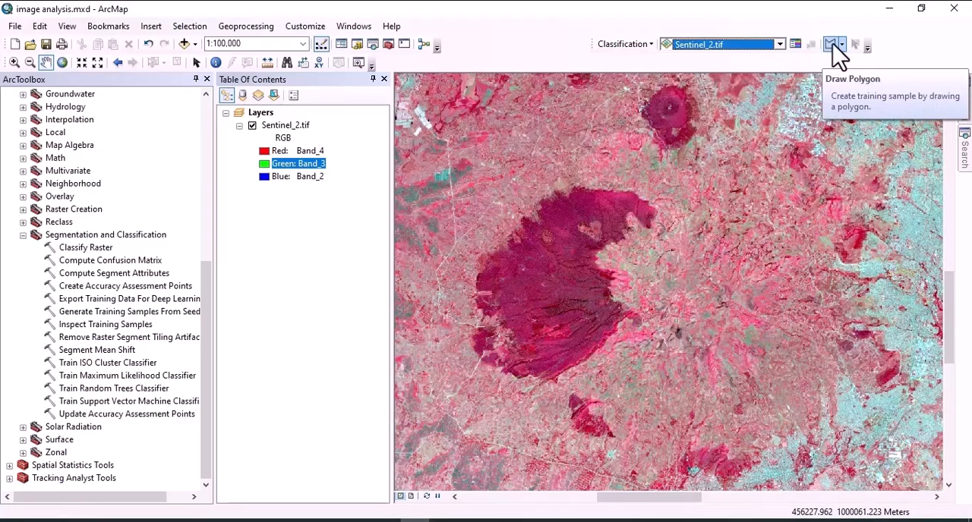
left_click(830, 44)
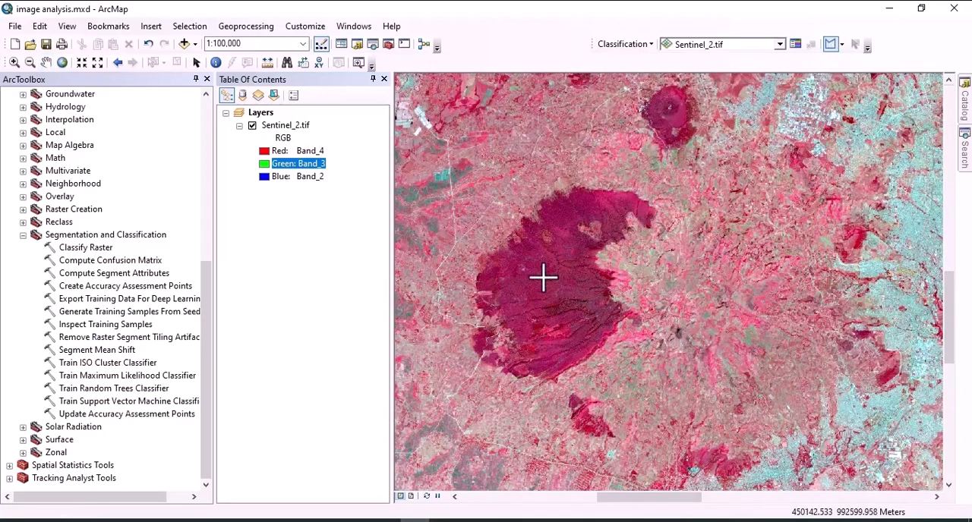
left_click(513, 262)
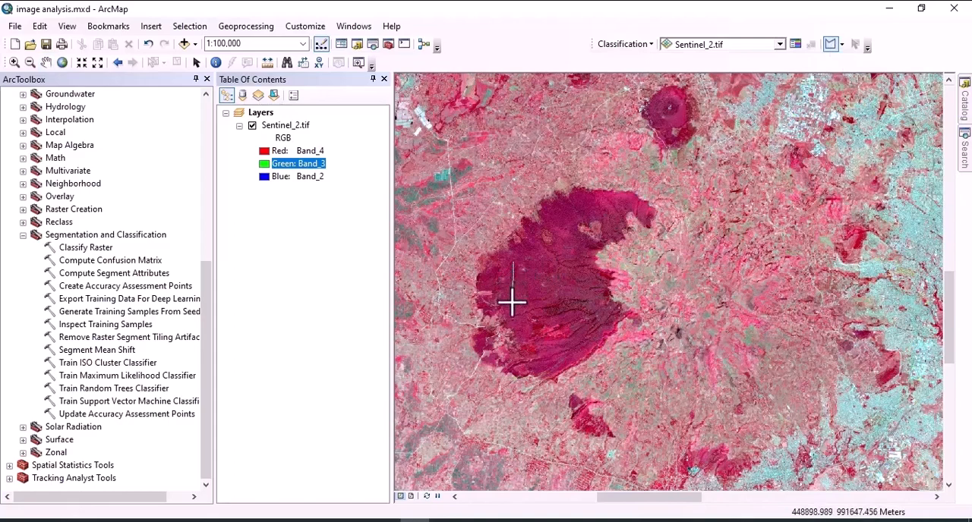
left_click(513, 299)
left_click(566, 287)
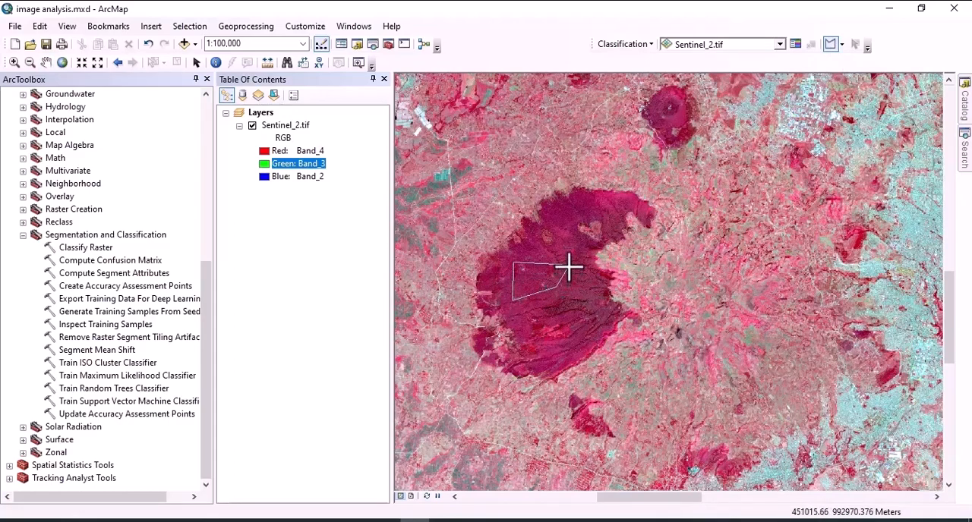
double_click(569, 267)
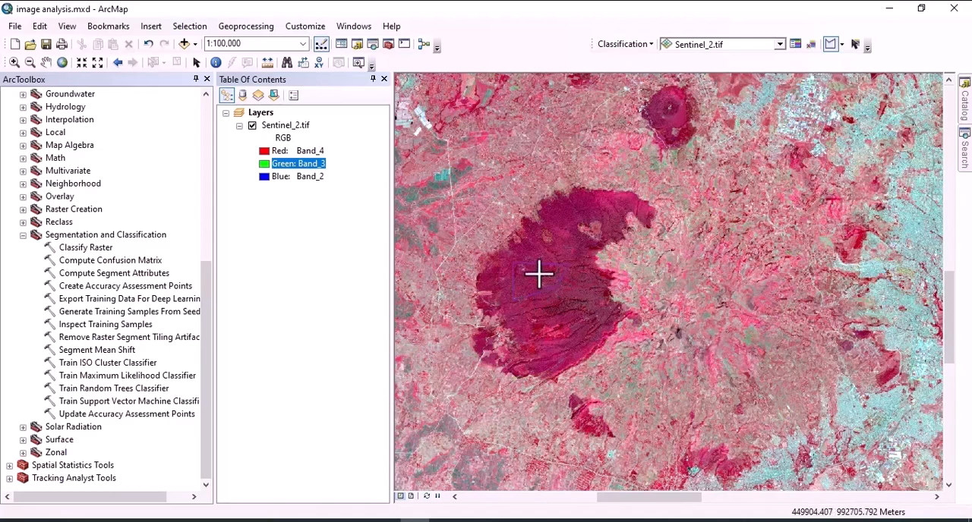
In the Training Sample Manager, rename the new class as Forest and change its color to dark green.
left_click(795, 45)
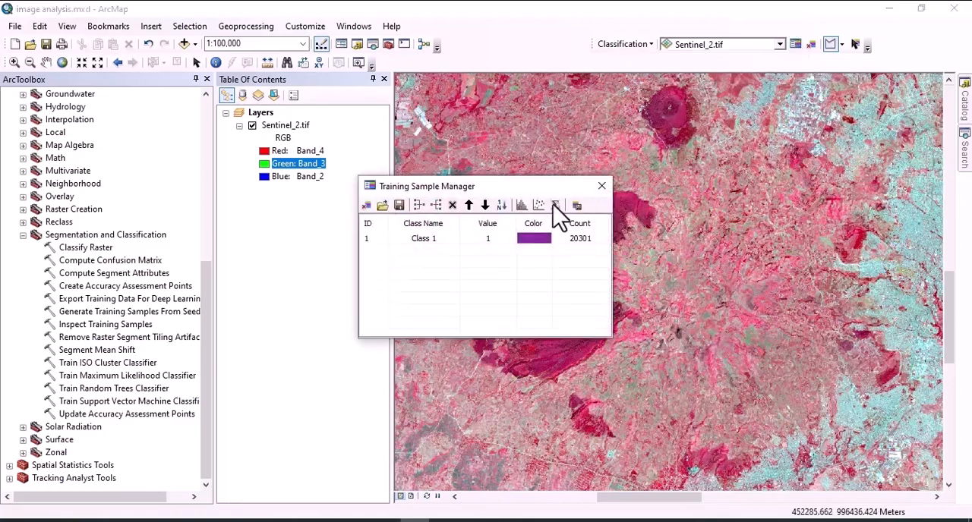
double_click(424, 240)
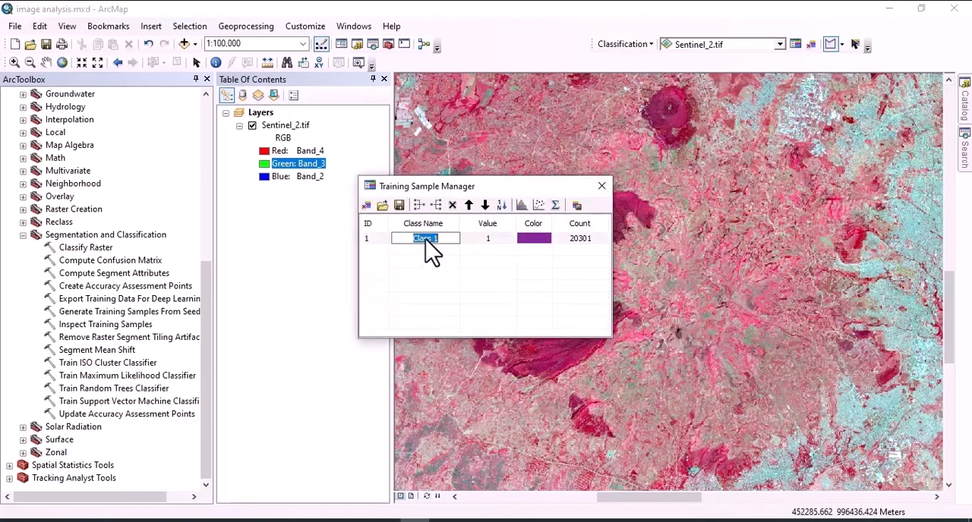
type("est")
left_click(519, 240)
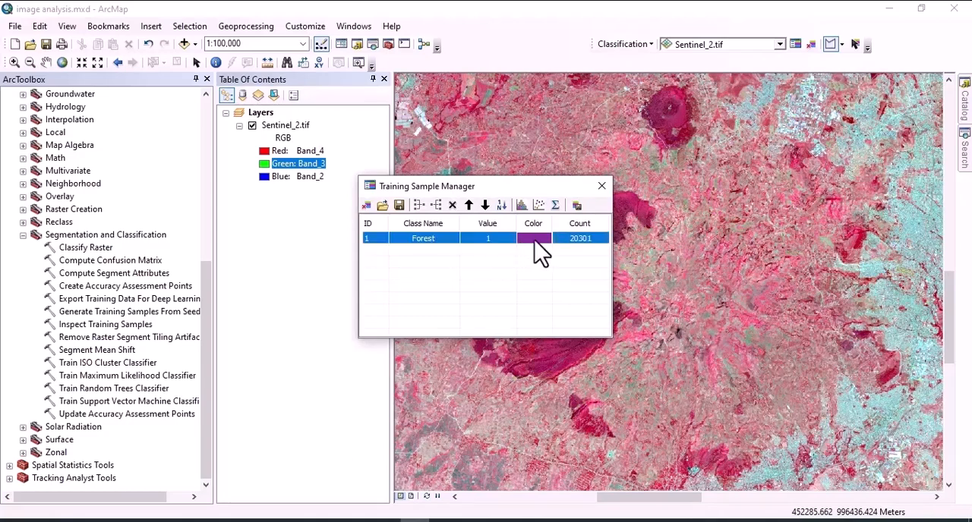
left_click(540, 249)
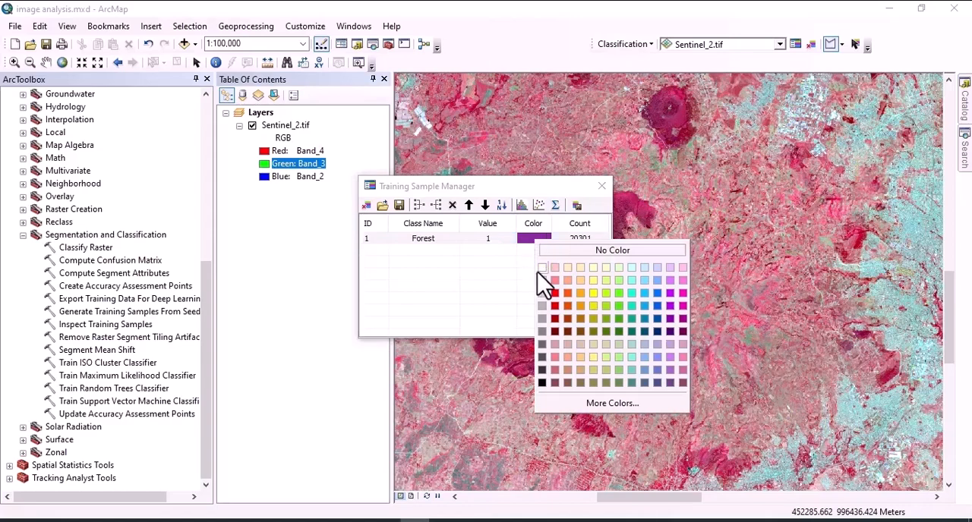
left_click(616, 319)
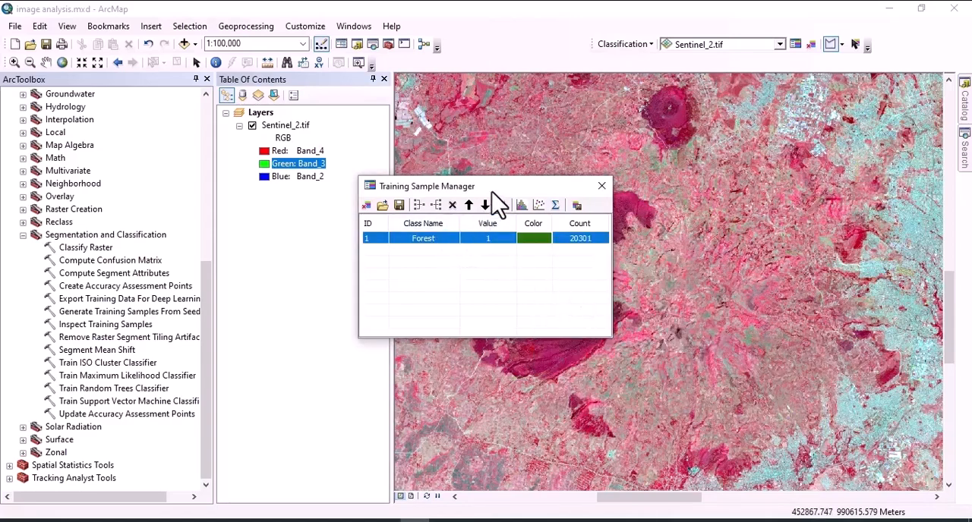
left_click_drag(489, 187, 500, 410)
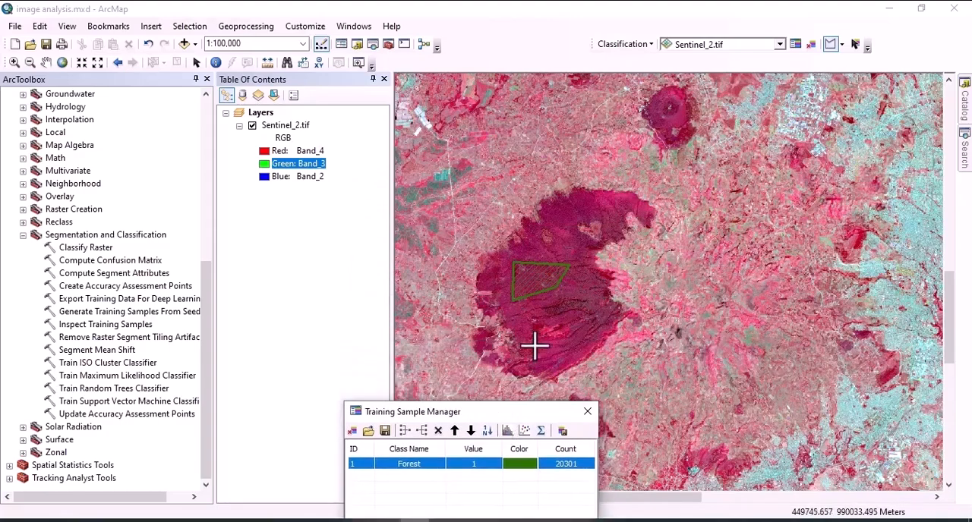
Draw a second, three-sided training sample polygon inside the large dark red forest patch, just southeast of the first one.
left_click(548, 305)
left_click(556, 325)
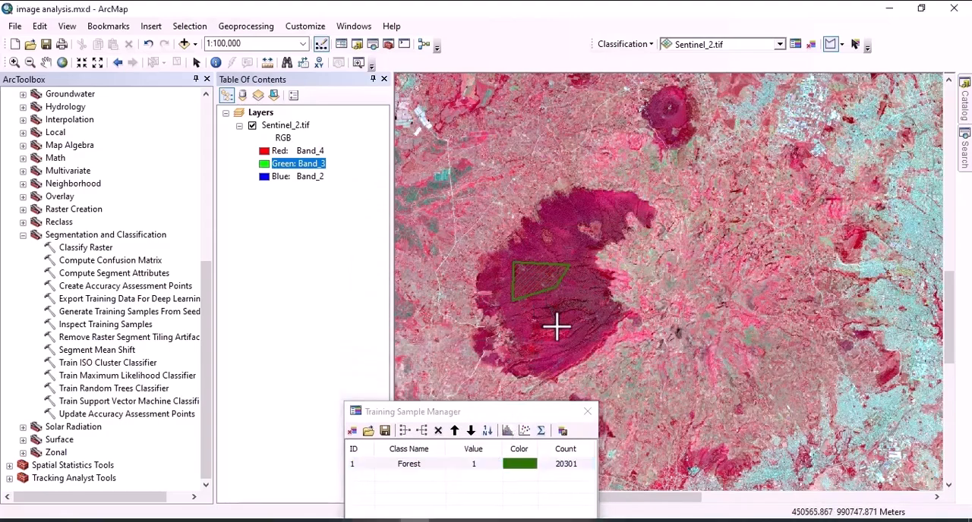
double_click(588, 294)
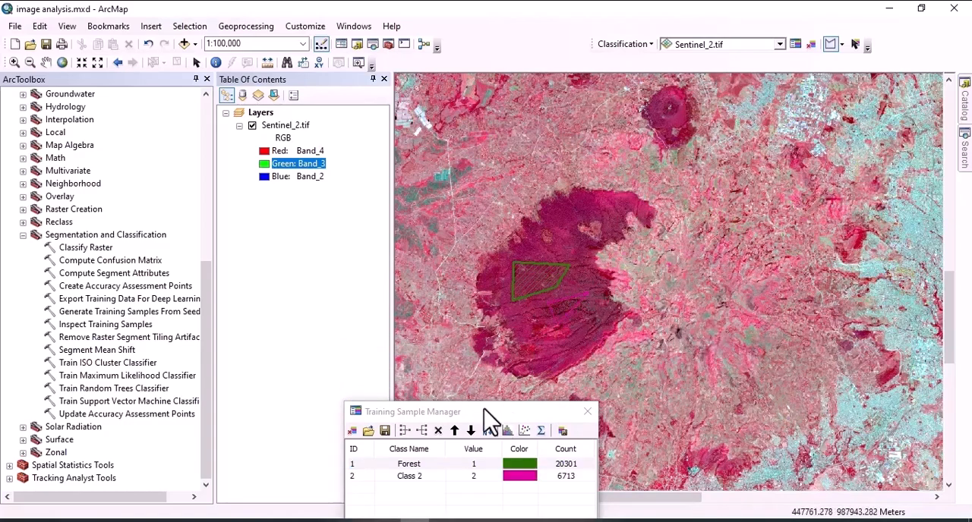
Merge the new forest sample into the Forest class in the Training Sample Manager.
left_click_drag(483, 408, 494, 196)
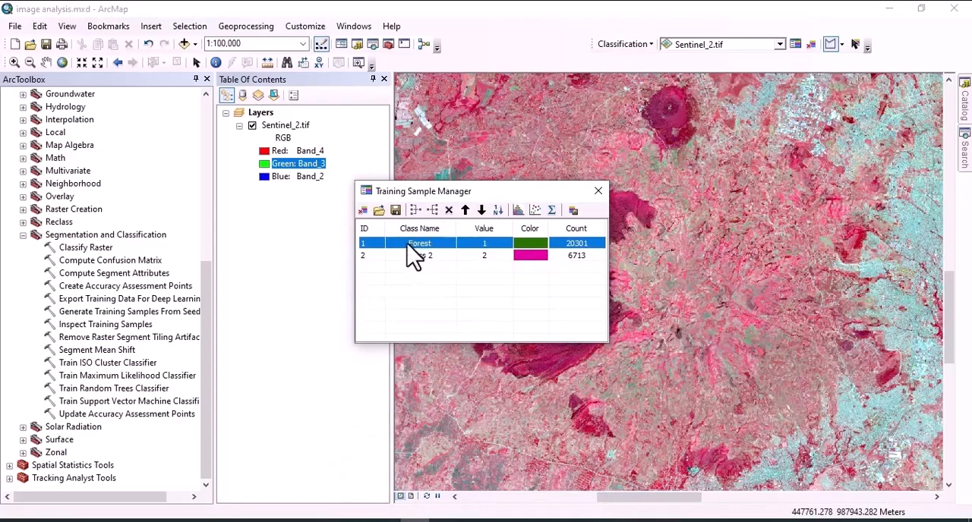
left_click(370, 254, "shift")
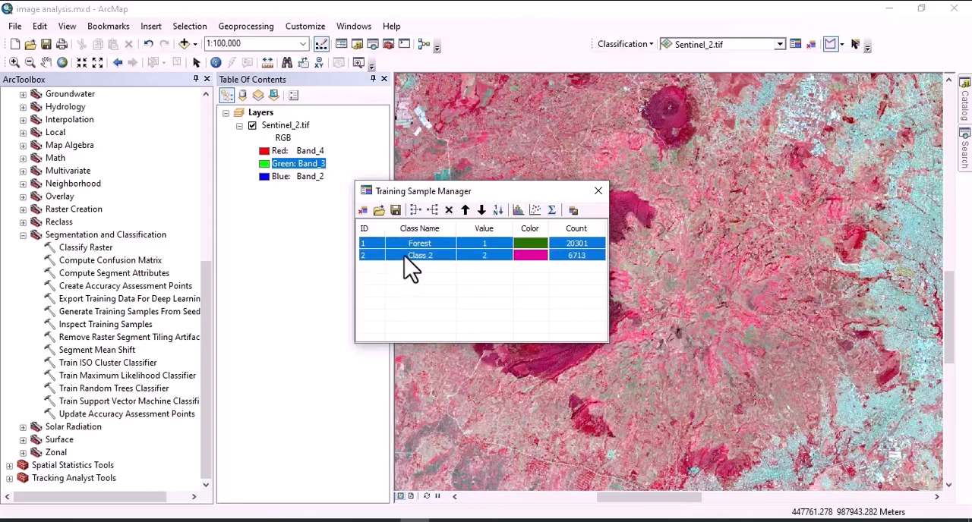
left_click(415, 210)
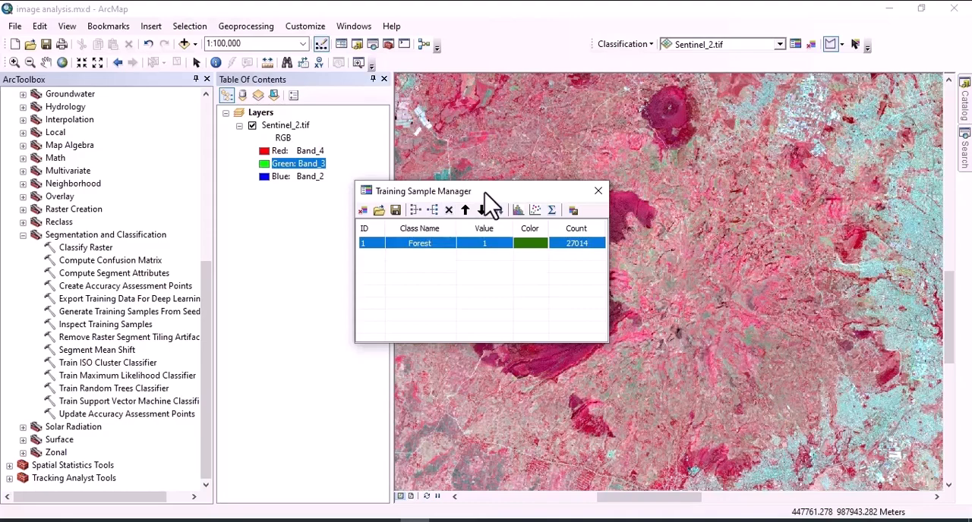
left_click_drag(484, 192, 468, 264)
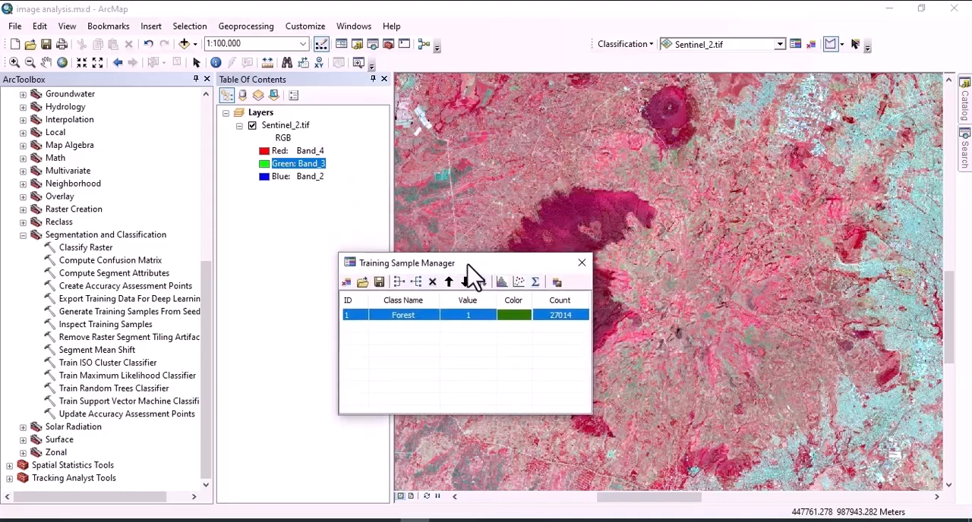
Draw two training sample polygons on the teal reservoir west of the city, one in each broad arm.
left_click(749, 516)
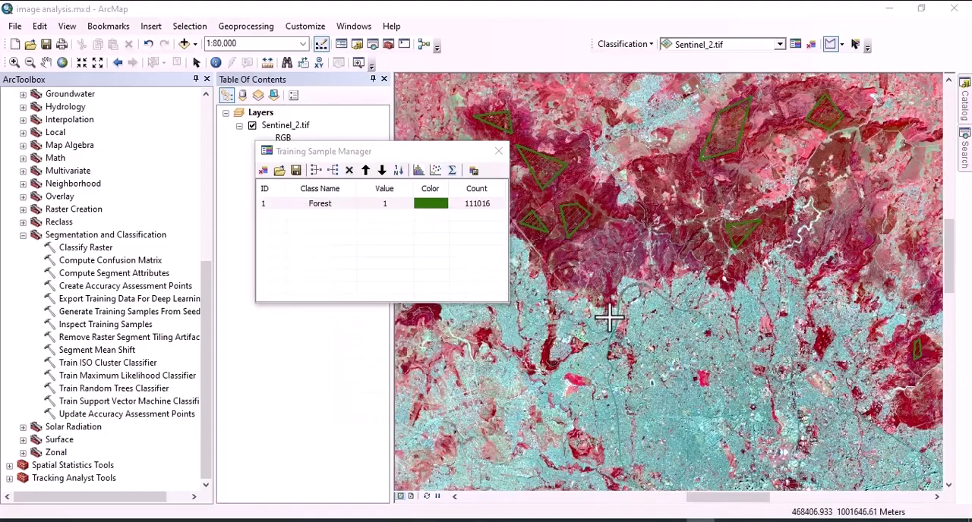
scroll(607, 319, "up", 5)
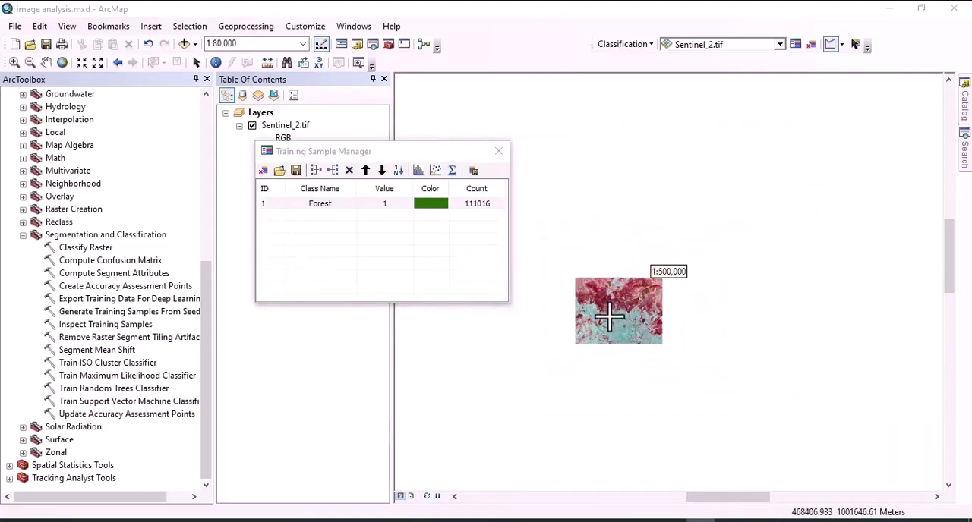
scroll(559, 313, "down", 3)
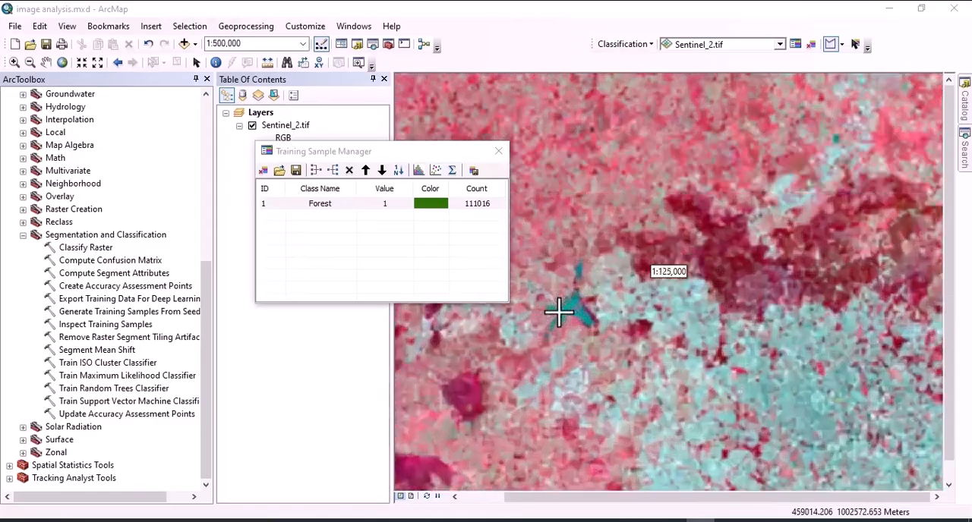
scroll(559, 313, "down", 2)
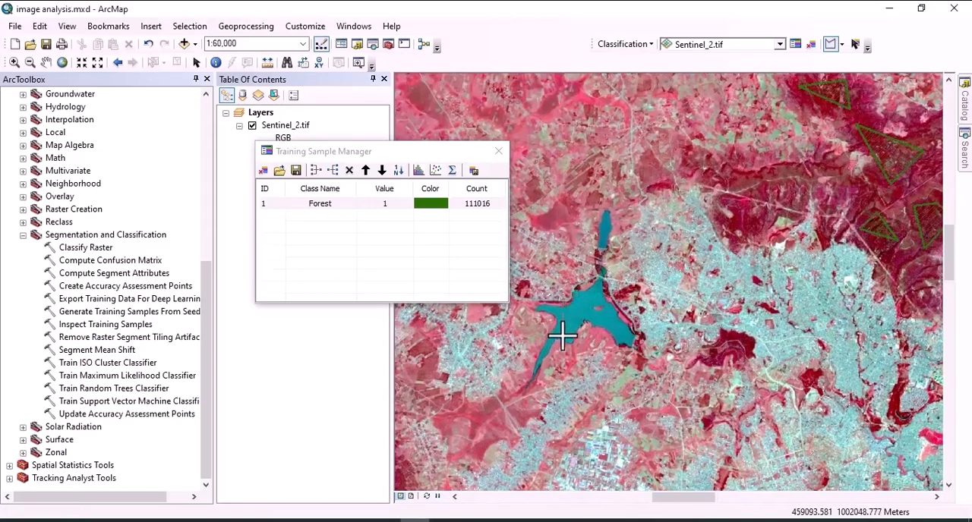
left_click(562, 336)
double_click(580, 304)
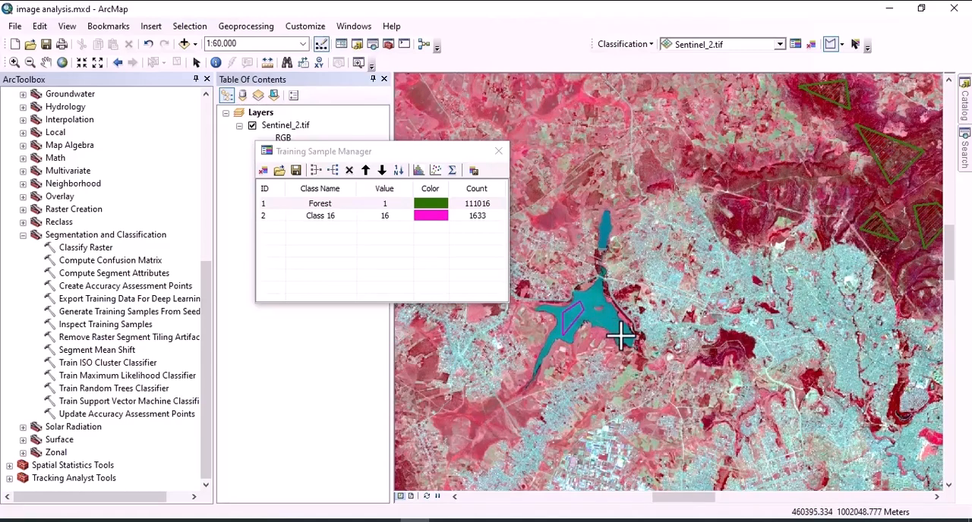
double_click(610, 311)
Rename the first reservoir sample's class as Water body and merge the other reservoir sample into it.
double_click(317, 217)
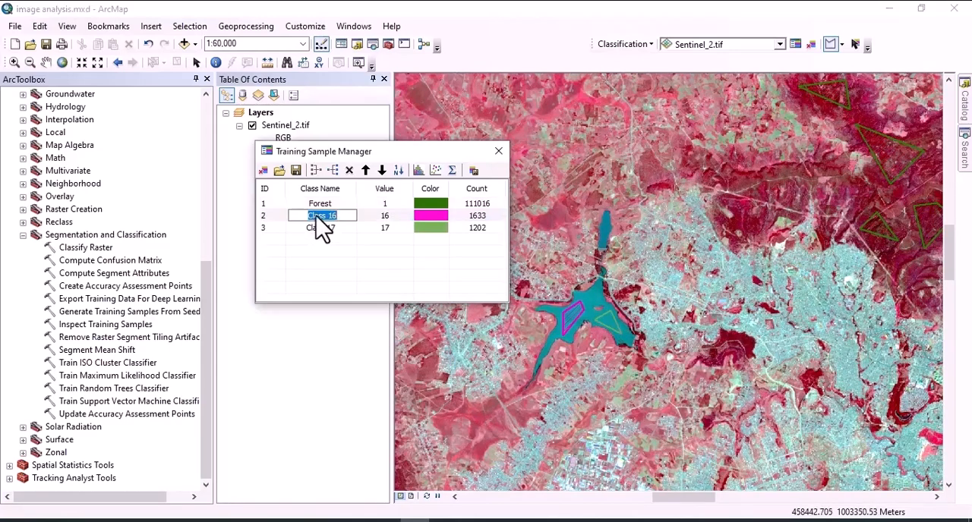
type("Water body")
key("Return")
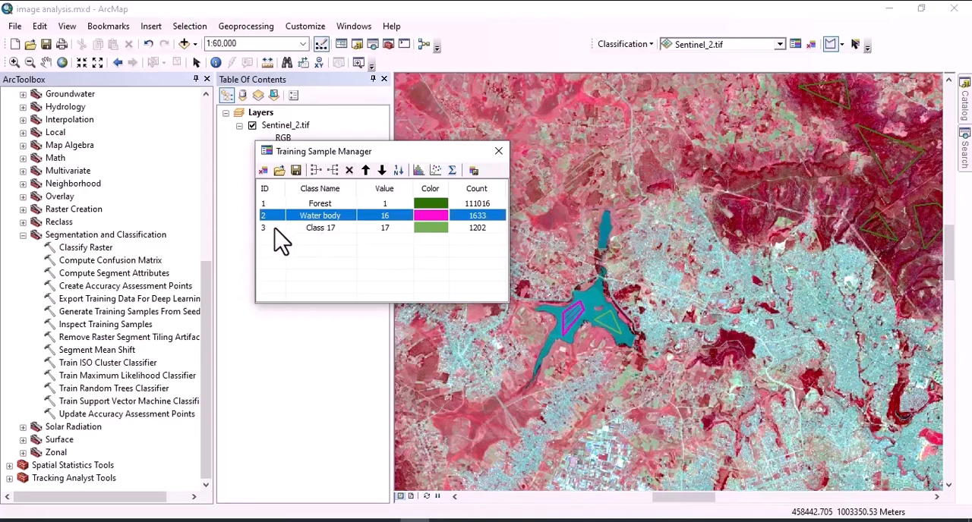
left_click(275, 229, "shift")
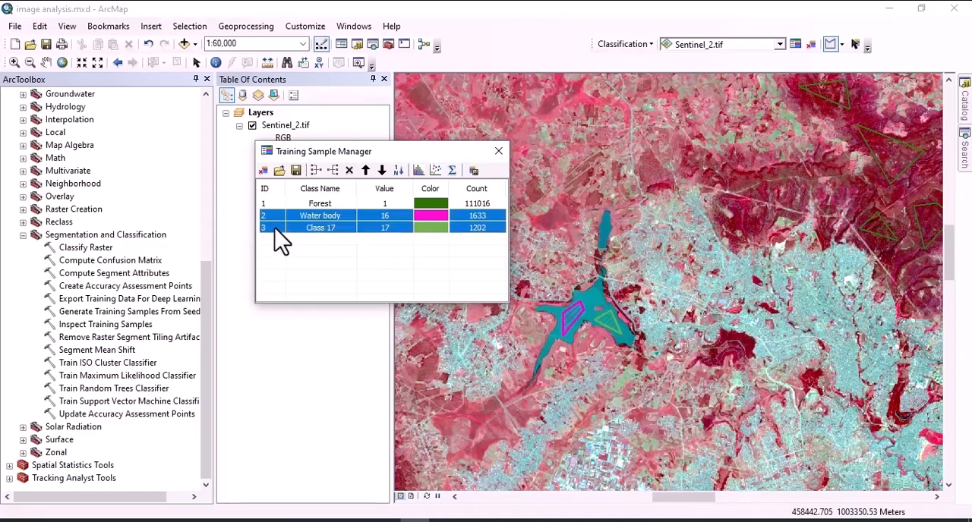
left_click(316, 170)
Change the color of the Water body class to blue.
double_click(437, 220)
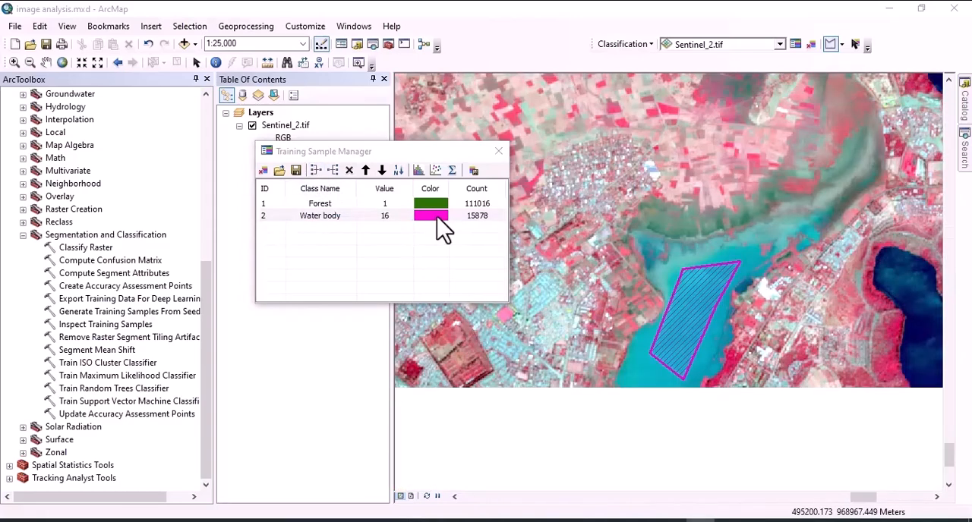
left_click(437, 220)
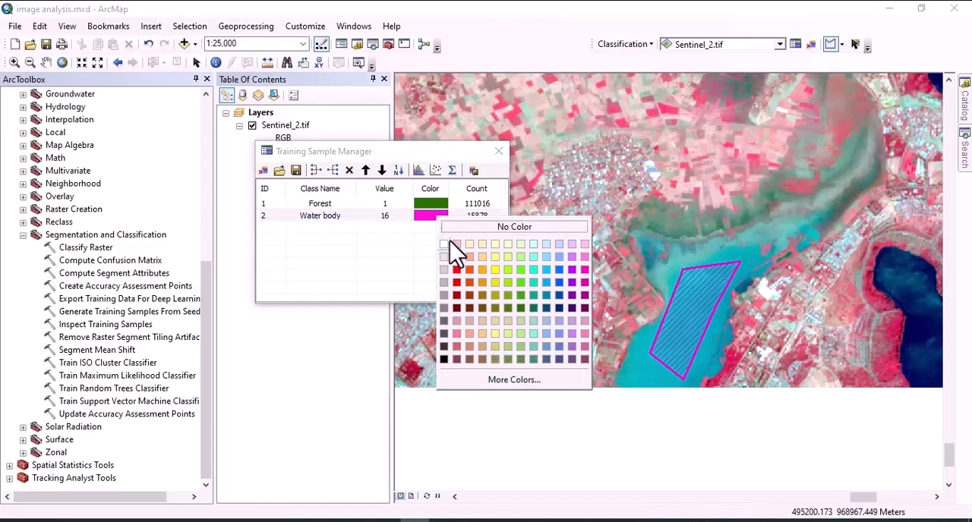
left_click(558, 281)
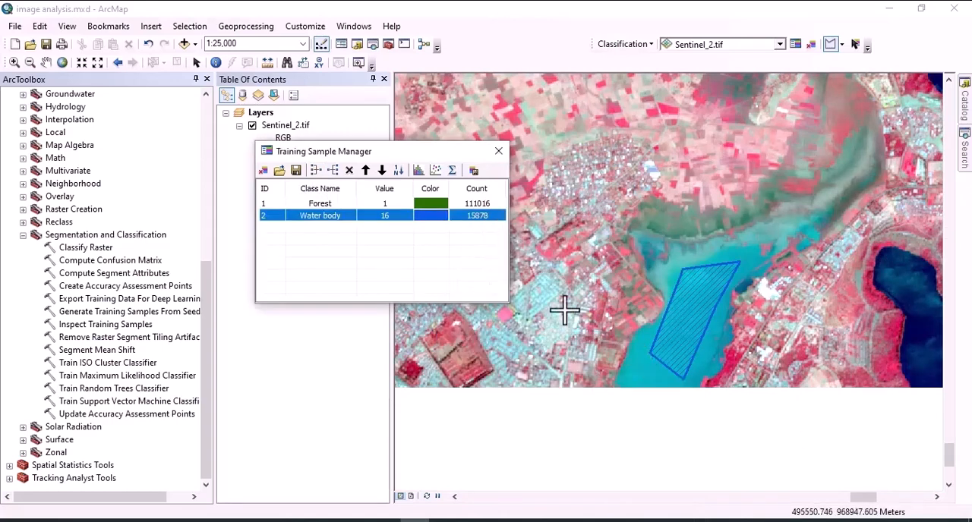
Draw a six-sided training sample polygon over the patchwork of farm fields northeast of the dark blue lakes, near the image's southeastern edge.
scroll(564, 309, "up", 3)
scroll(564, 309, "up", 3)
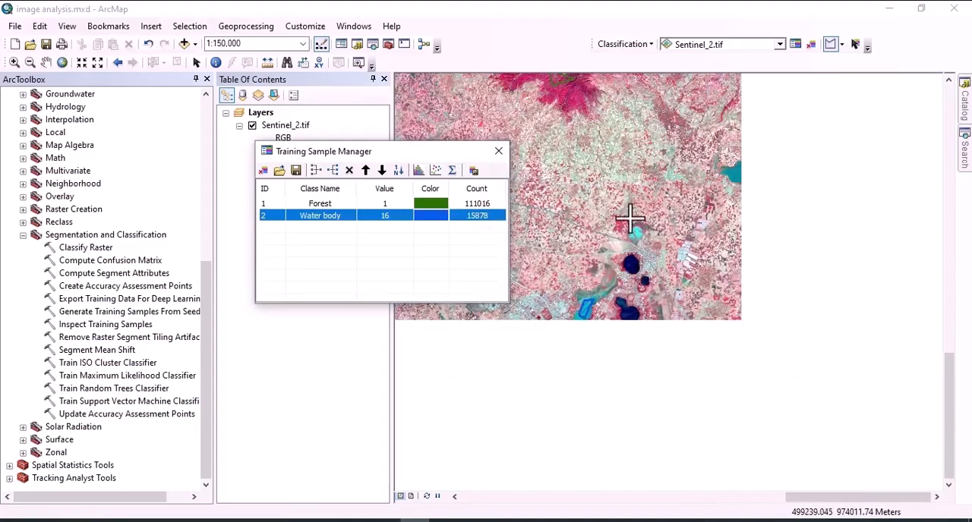
scroll(712, 267, "down", 2)
scroll(713, 269, "down", 2)
scroll(714, 269, "down", 1)
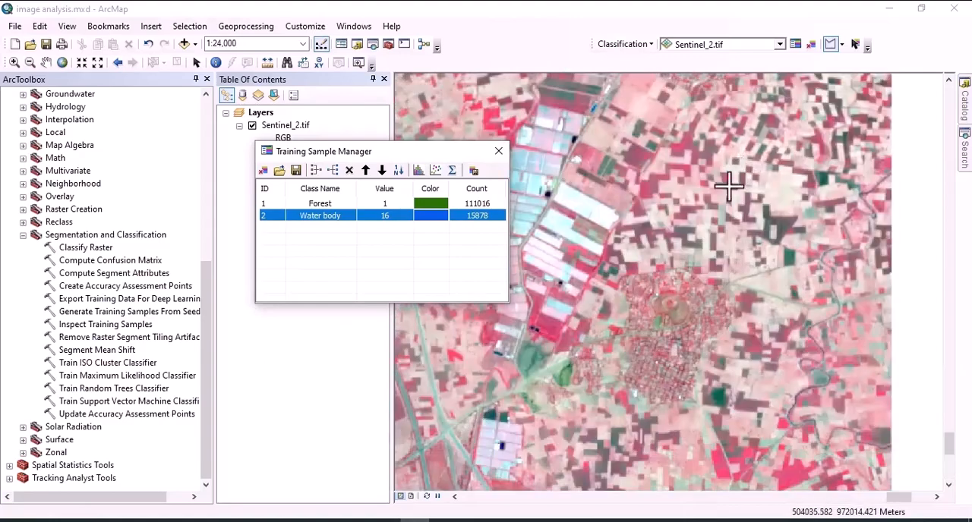
scroll(659, 231, "up", 2)
scroll(659, 232, "up", 1)
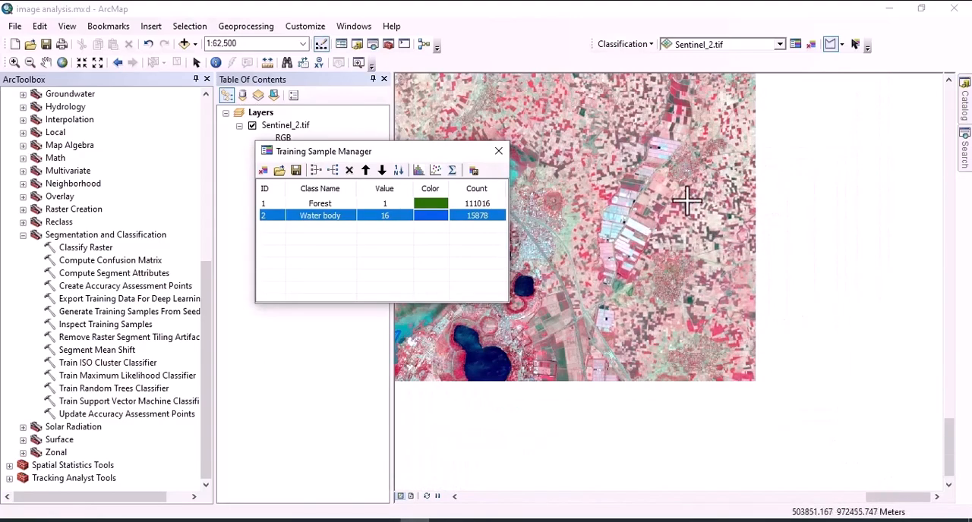
scroll(686, 200, "down", 3)
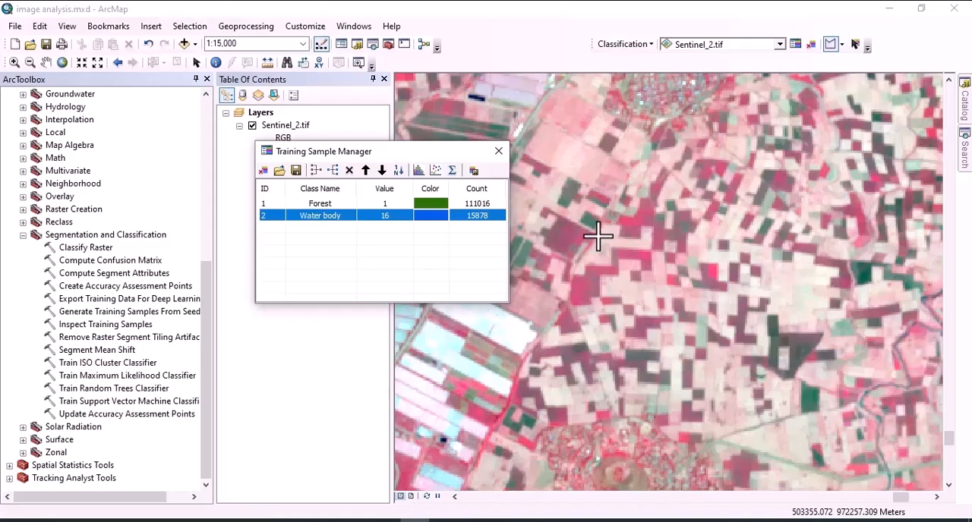
left_click(598, 237)
left_click(600, 315)
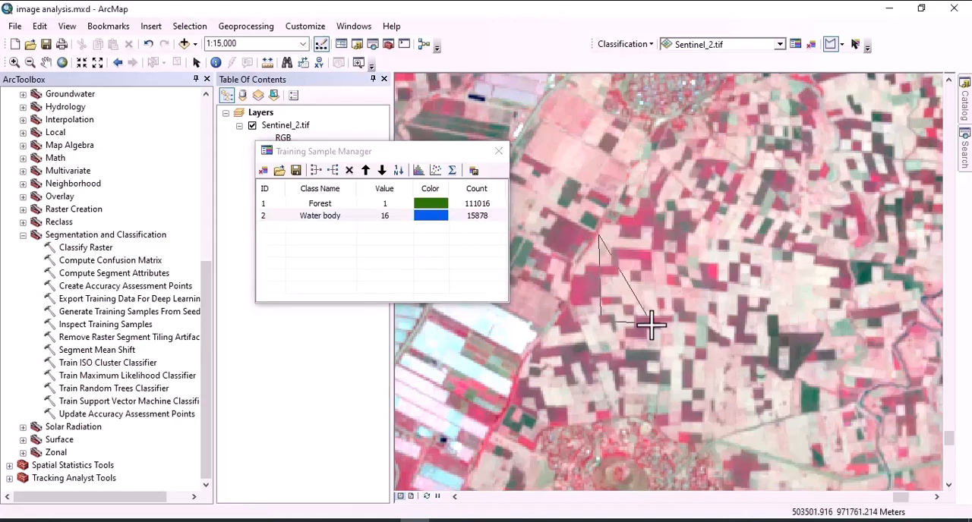
left_click(711, 303)
left_click(751, 253)
left_click(719, 215)
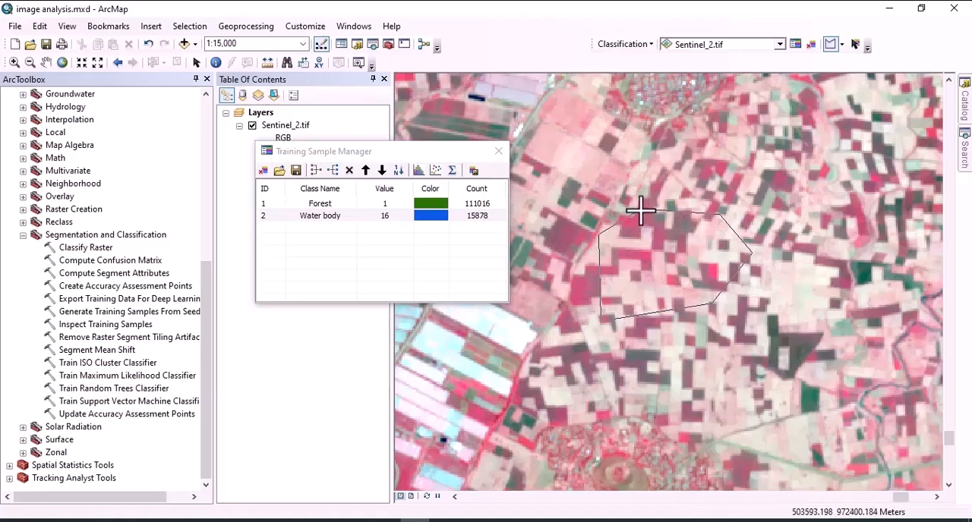
double_click(640, 211)
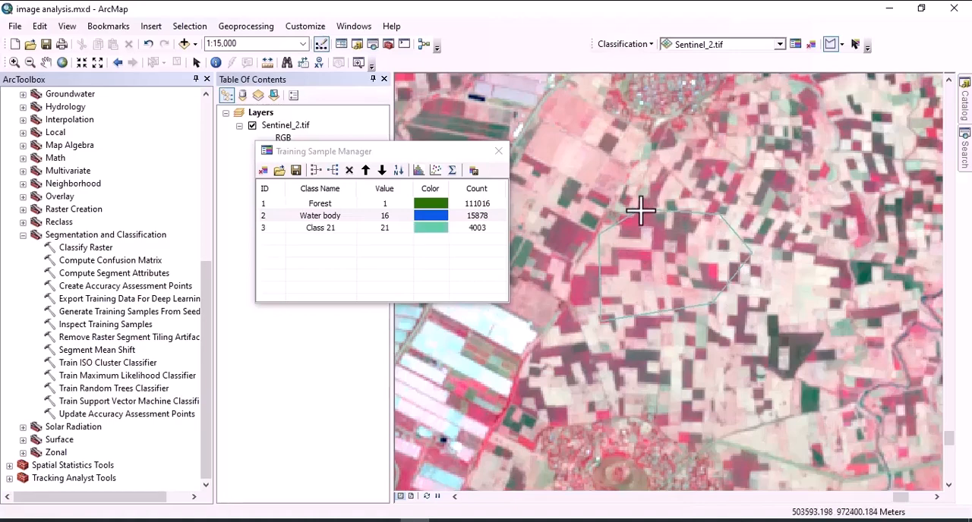
Rename the new farm field class as Cropland.
double_click(324, 227)
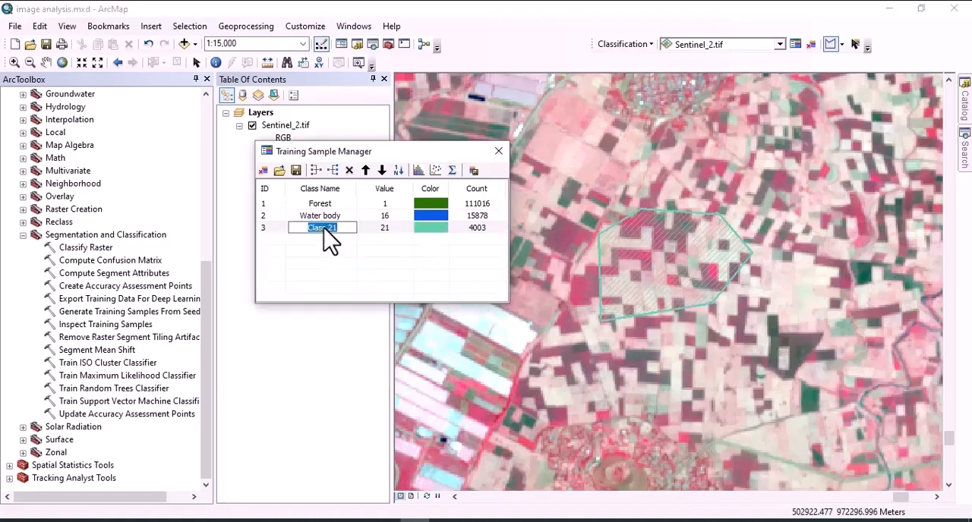
type("Cropland")
Draw a four-sided training sample polygon over the dense built-up area in the center of the city, northwest of the airport.
scroll(685, 328, "down", 3)
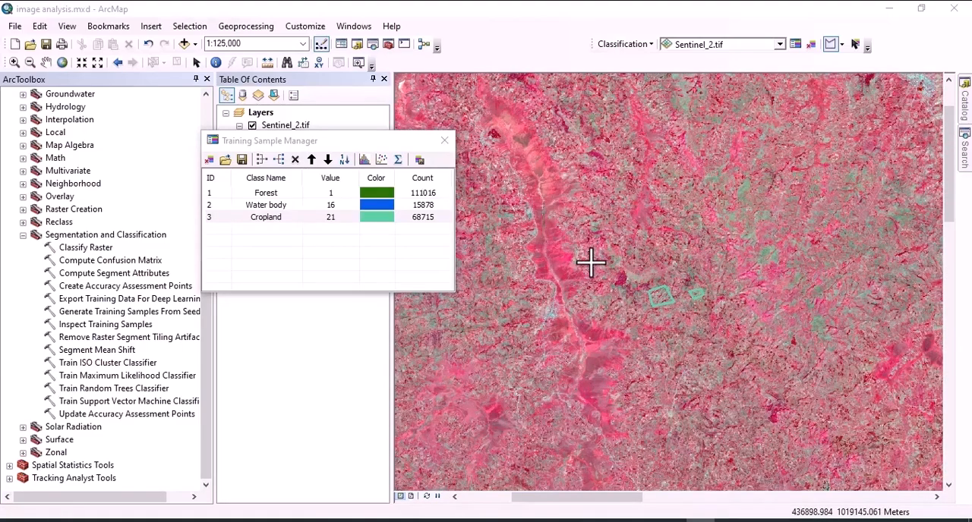
scroll(685, 329, "up", 2)
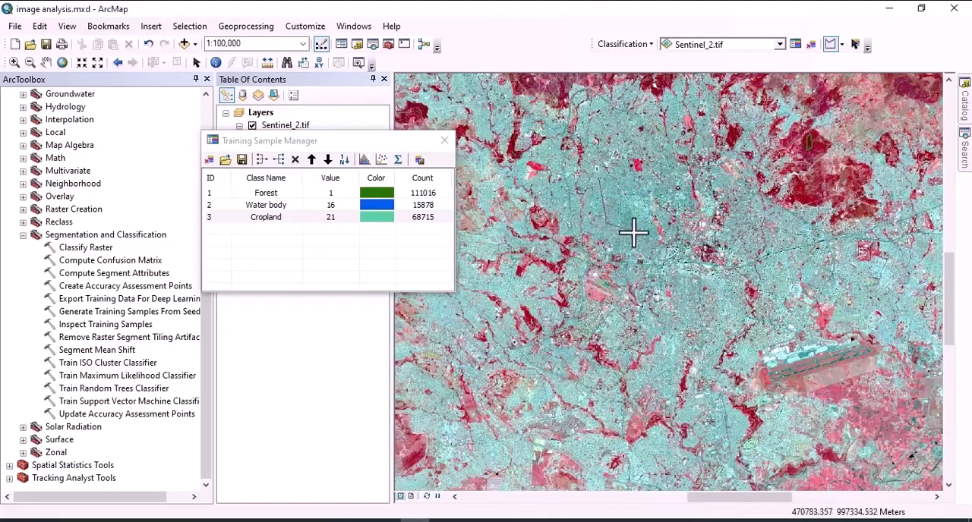
left_click(646, 227)
left_click(655, 181)
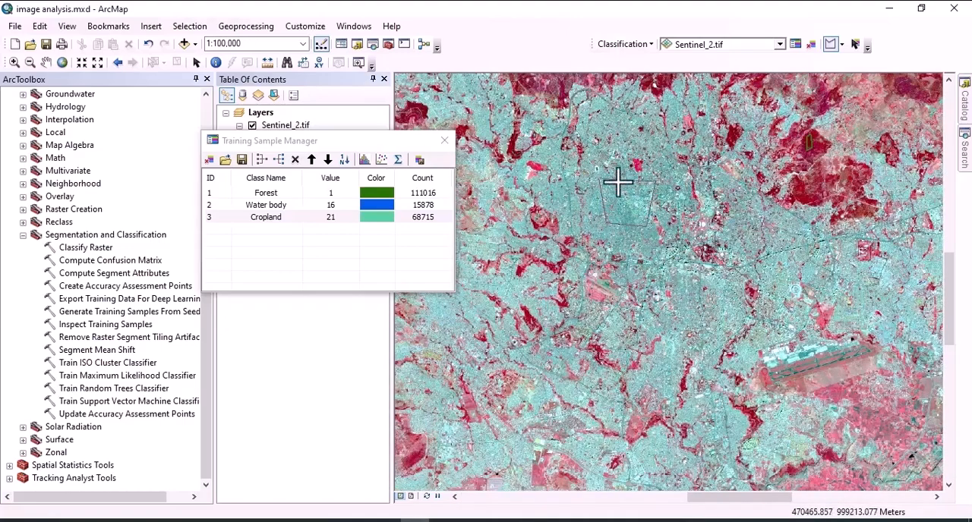
double_click(600, 180)
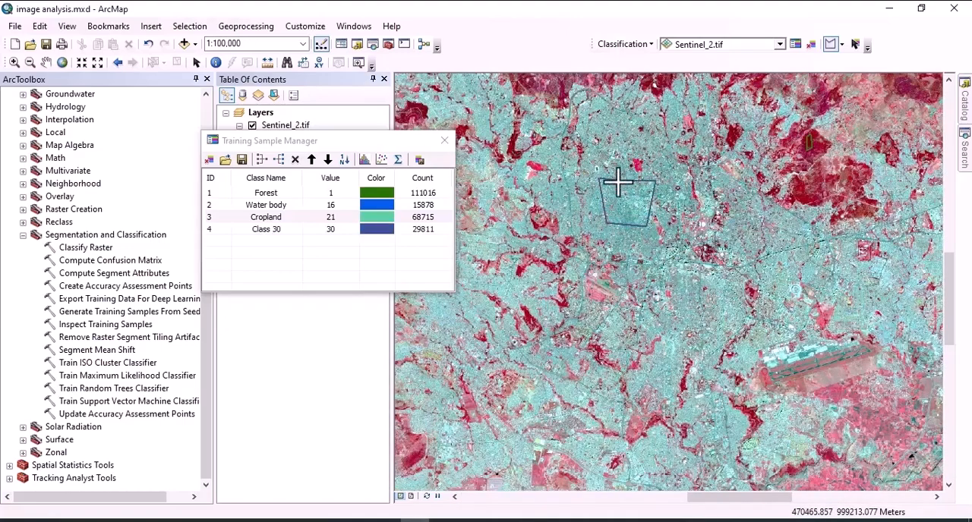
Rename the new built-up class as Urban and change its color to red.
double_click(269, 230)
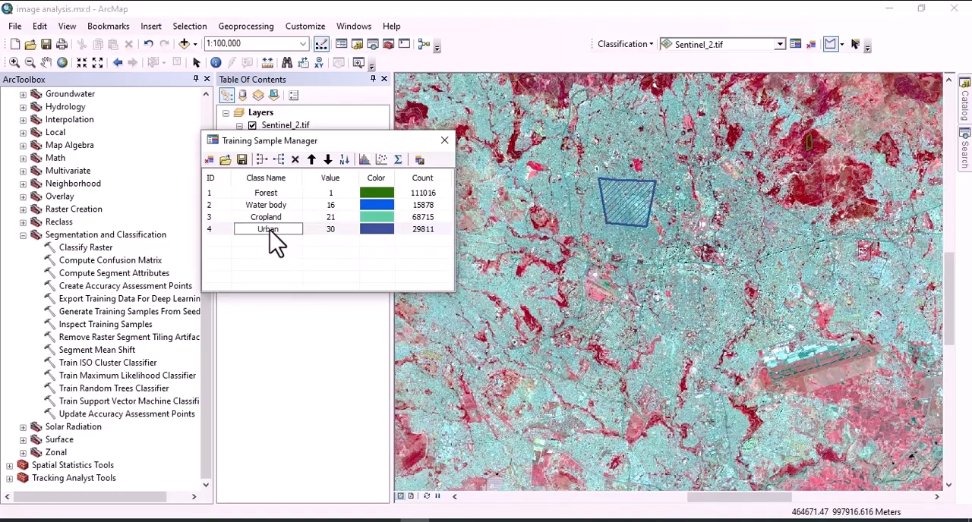
left_click(378, 230)
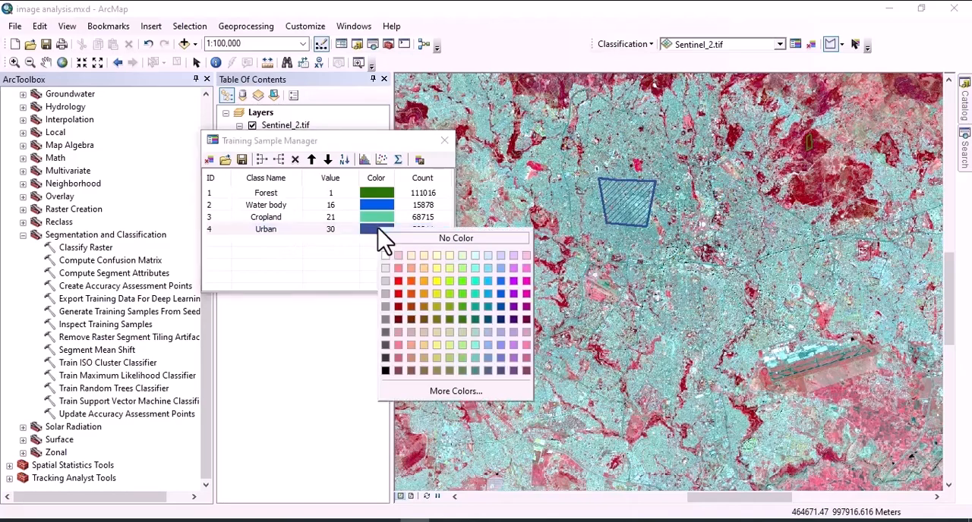
left_click(399, 295)
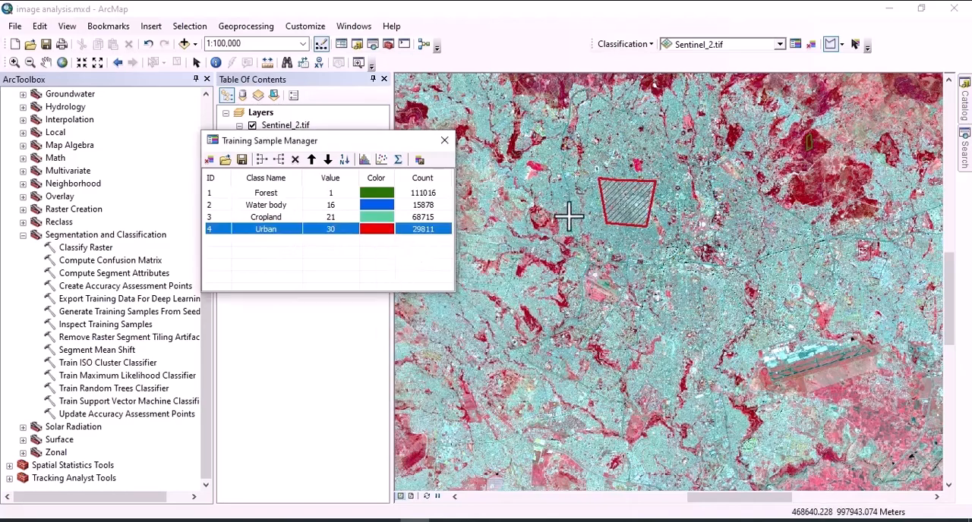
Draw another four-sided training sample polygon over the built-up area, southeast of the first Urban sample.
left_click(669, 286)
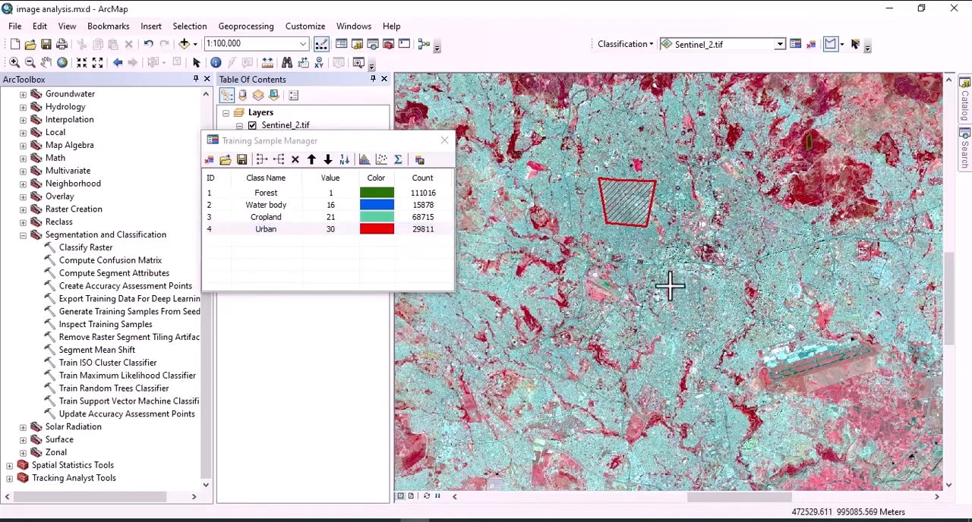
left_click(680, 318)
left_click(729, 313)
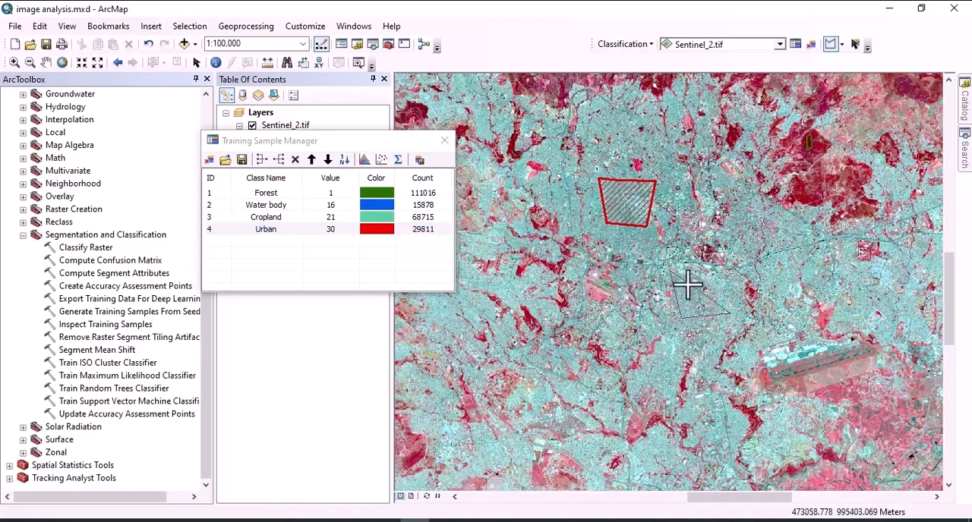
double_click(687, 285)
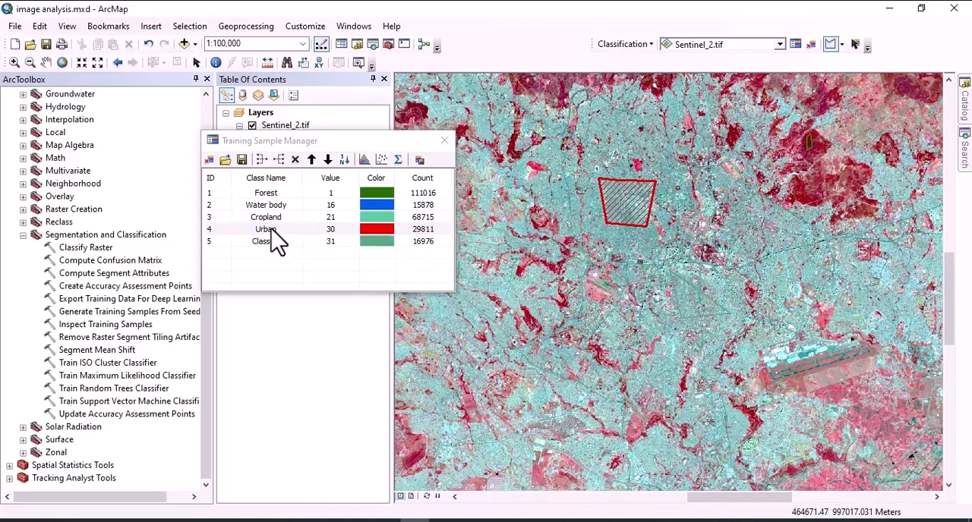
Merge the newest unnamed training sample class into the Urban class.
left_click(212, 241, "shift")
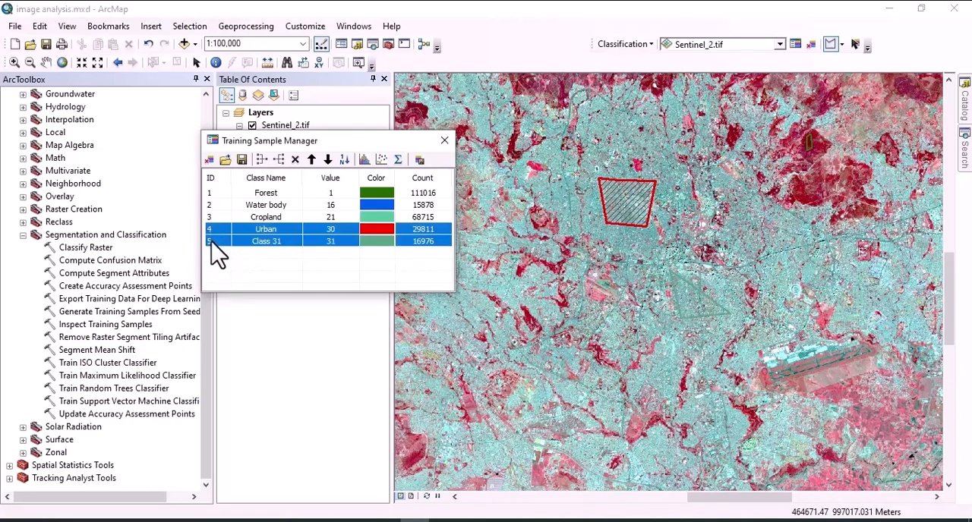
left_click(261, 160)
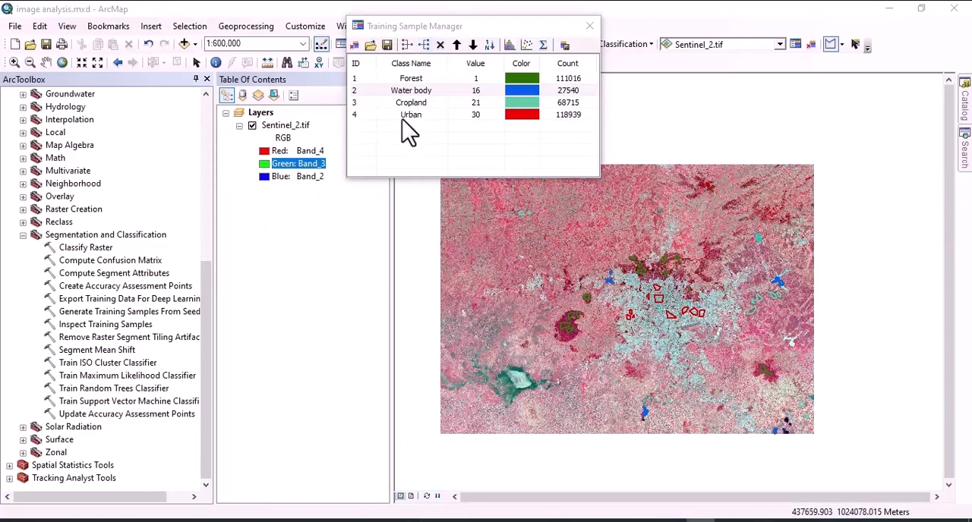
left_click(418, 78)
left_click(419, 78)
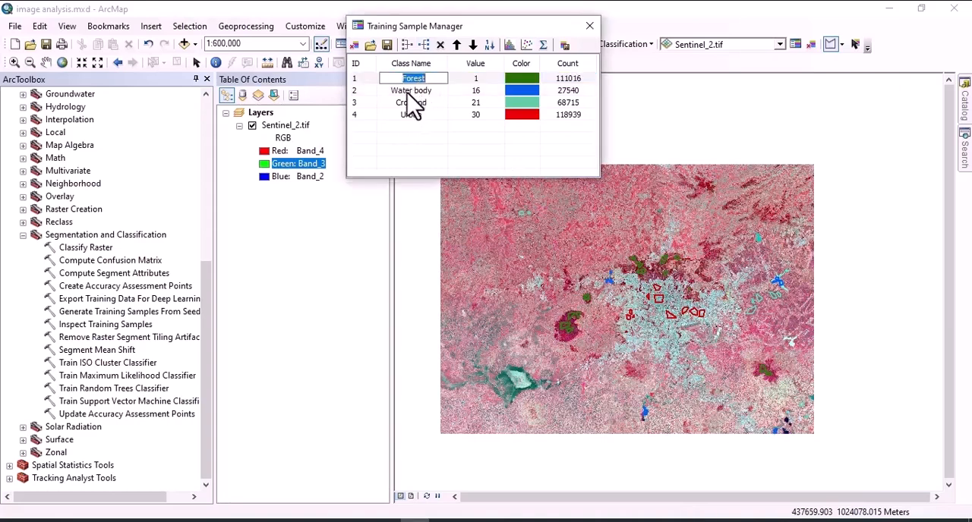
left_click(408, 90)
left_click(414, 106)
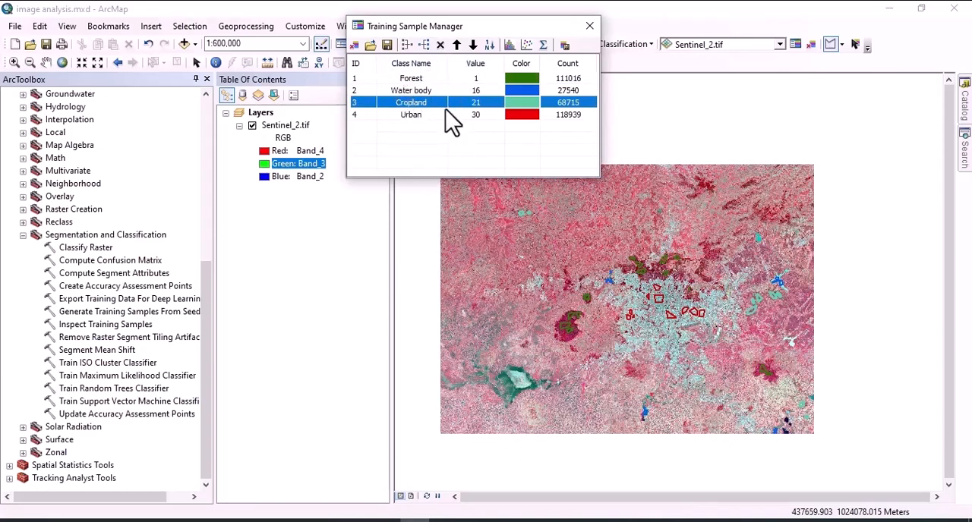
Save the training samples as a shapefile named "training data" in the Training data folder of Image analysis, and close the Training Sample Manager.
left_click(388, 45)
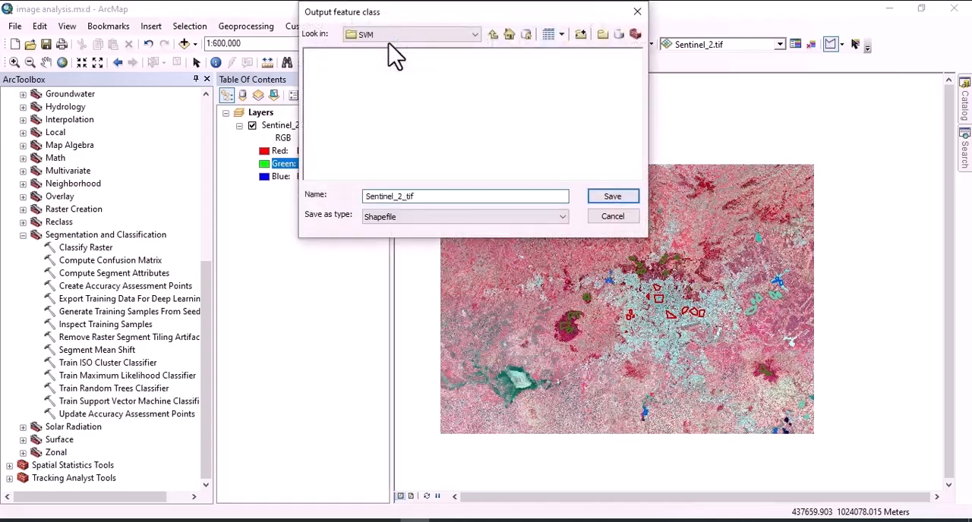
left_click(493, 34)
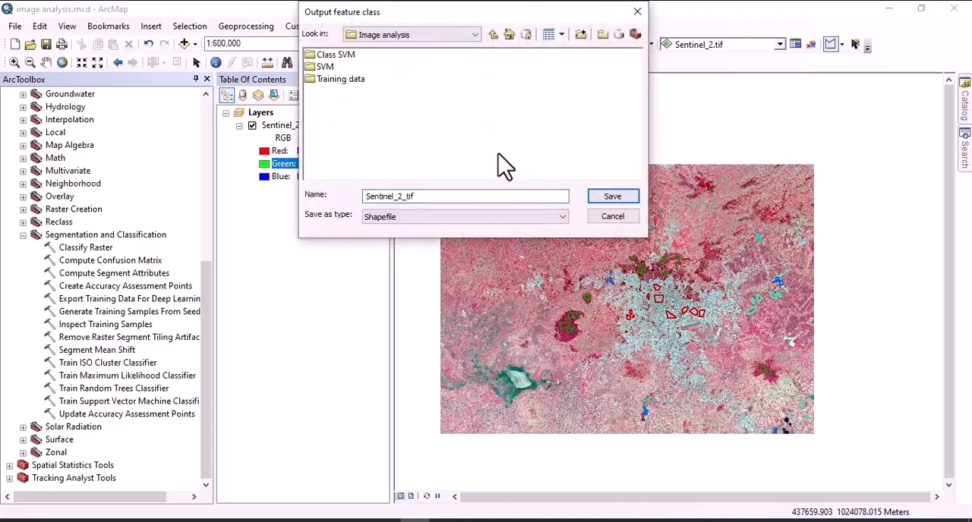
double_click(340, 79)
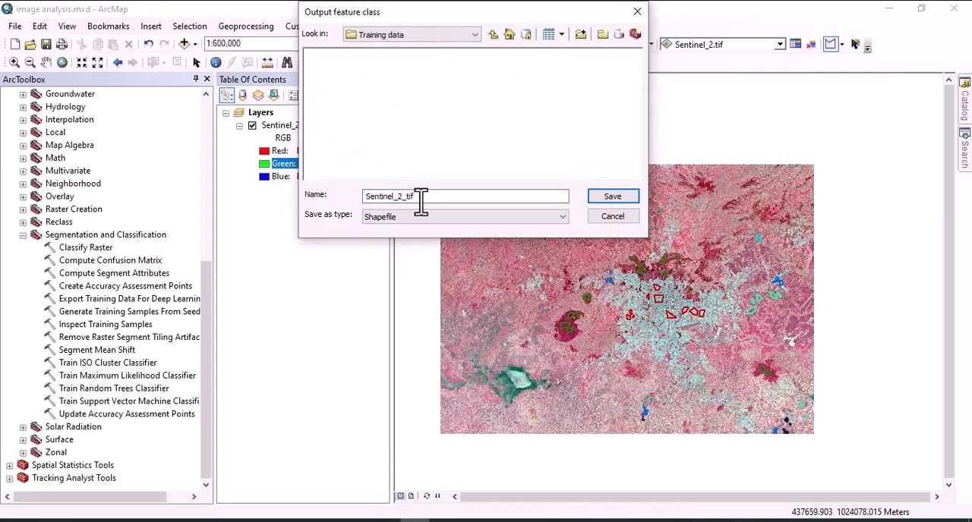
left_click_drag(422, 197, 362, 199)
type("training data")
left_click(406, 219)
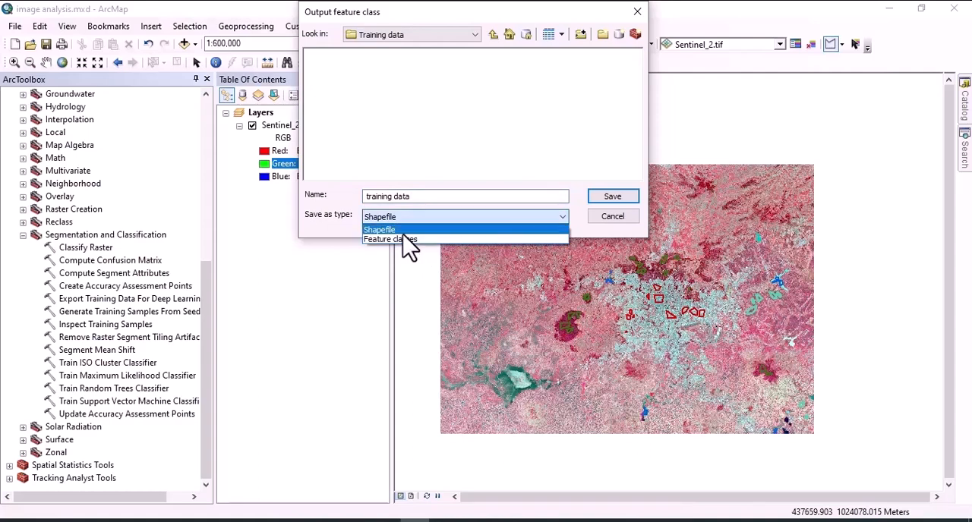
left_click(403, 232)
left_click(611, 198)
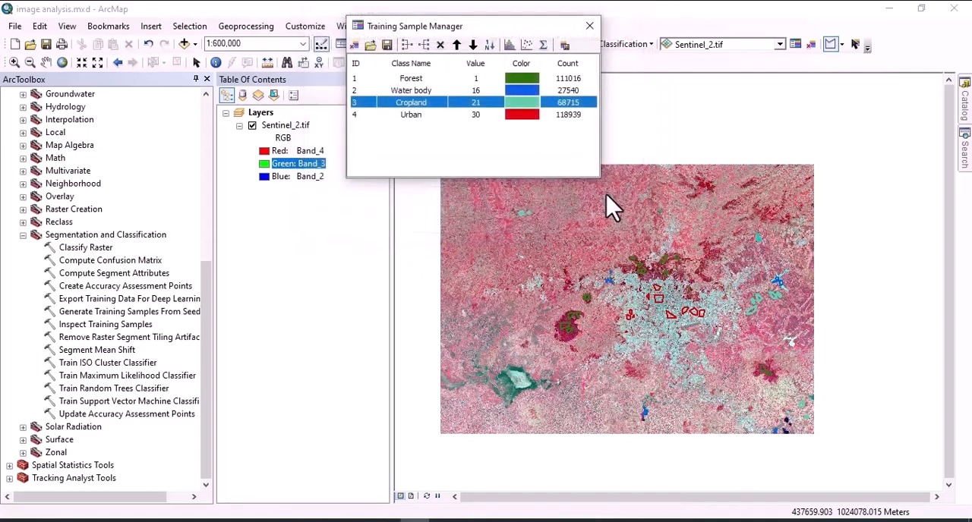
left_click(589, 26)
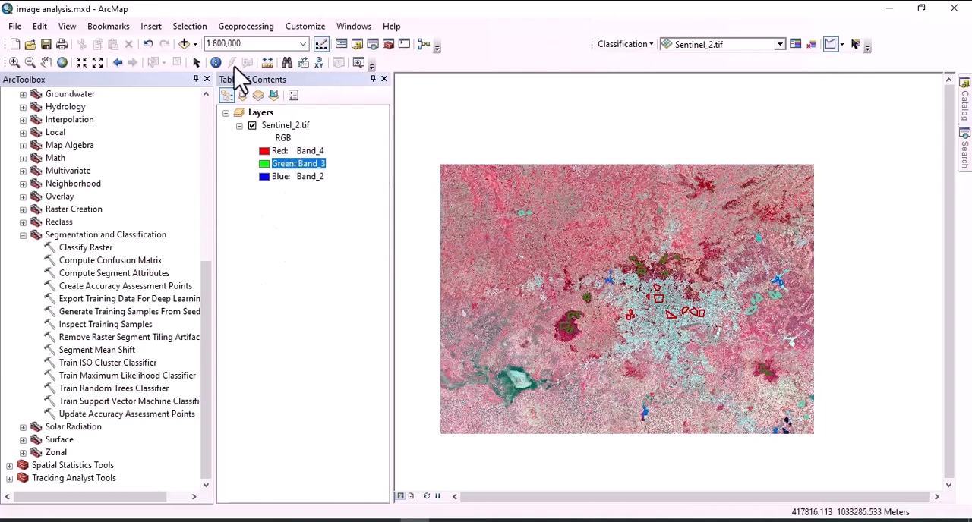
Add training data.shp to the map from the Training data folder inside Image analysis on the Desktop.
left_click(185, 44)
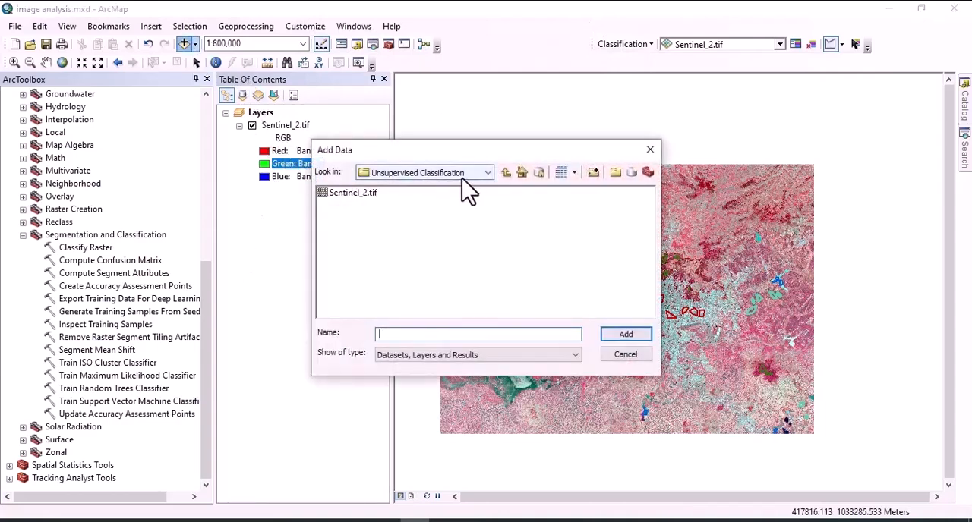
left_click(488, 174)
scroll(425, 337, "up", 1)
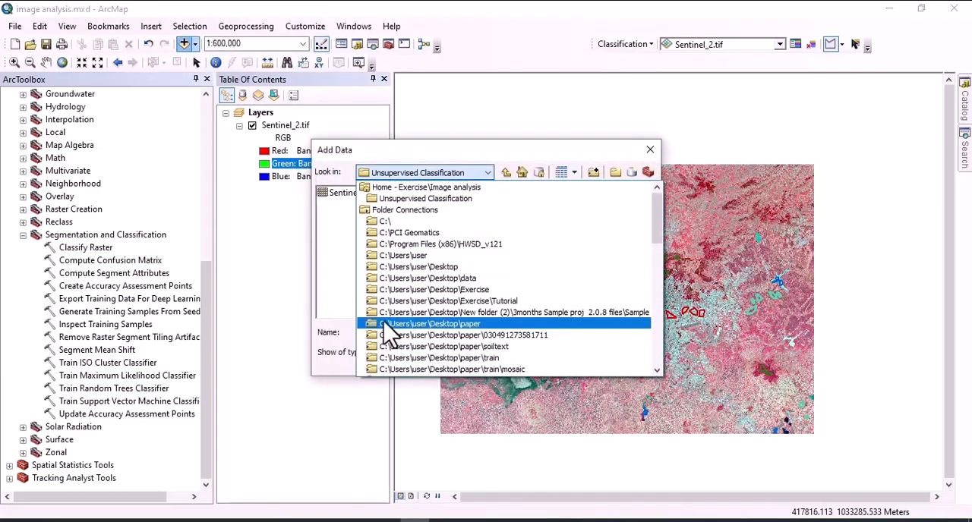
left_click(440, 269)
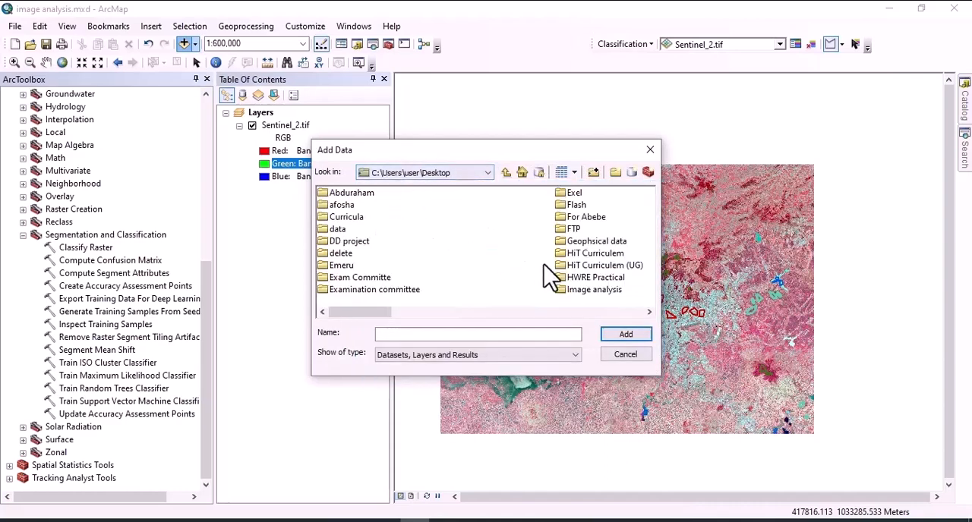
double_click(593, 295)
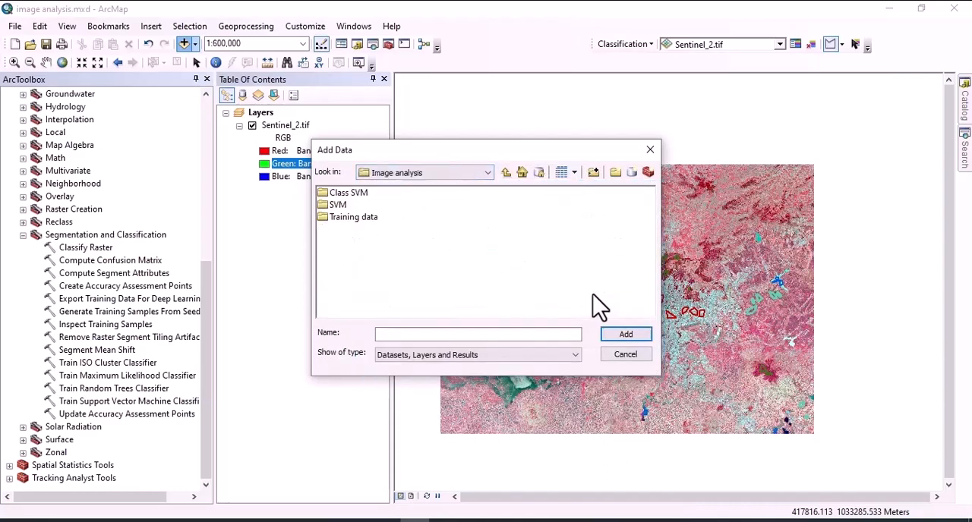
double_click(349, 217)
left_click(348, 195)
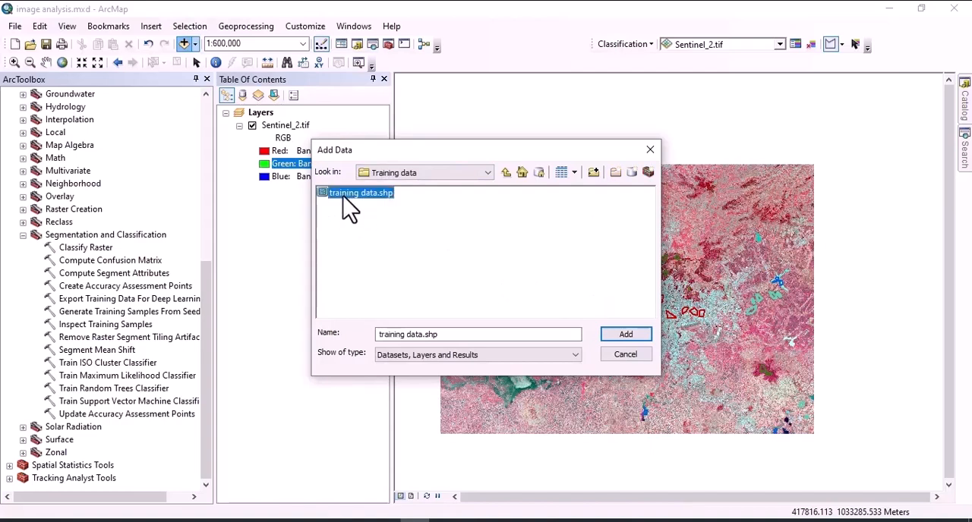
left_click(630, 334)
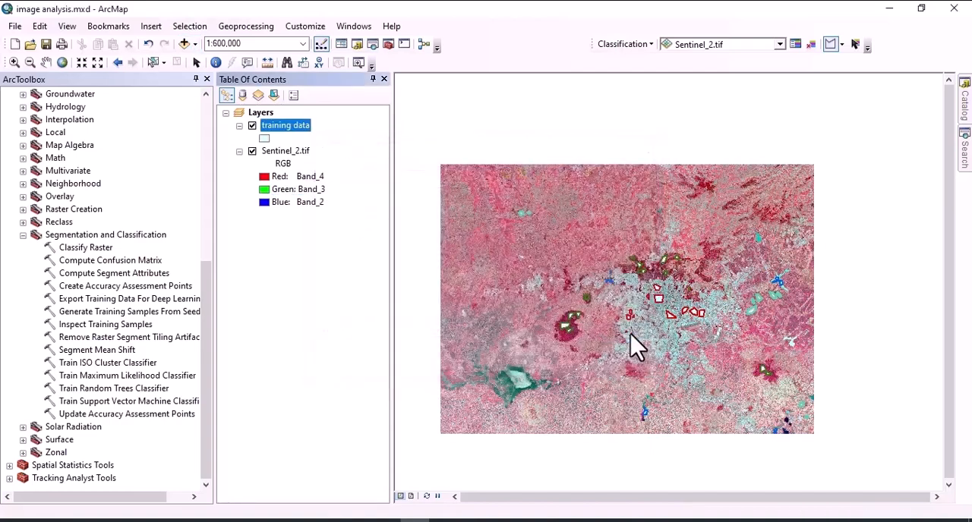
Hide the Sentinel_2.tif layer to view the training polygons alone, and show it again.
left_click(252, 151)
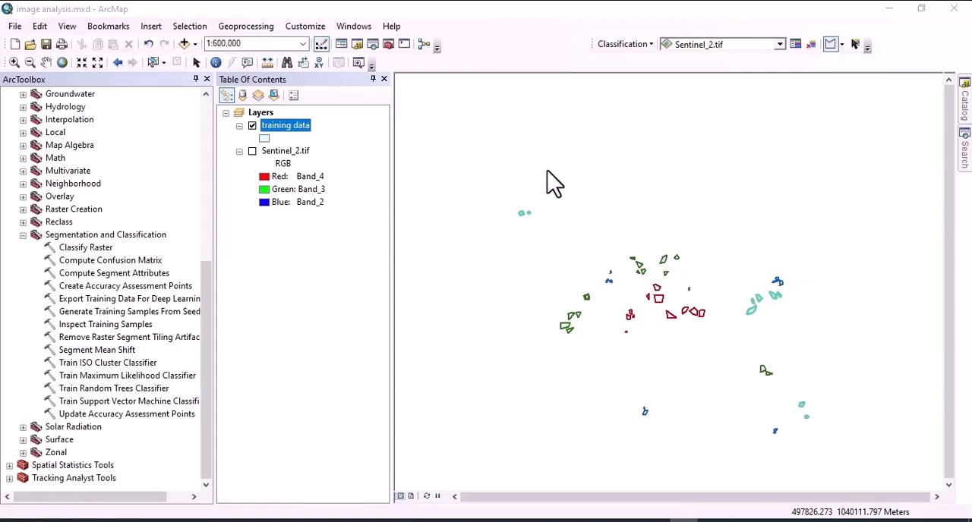
left_click(252, 151)
Start the Train Support Vector Machine Classifier tool with Sentinel_2.tif as input raster and the training data layer as training sample features.
scroll(81, 244, "up", 8)
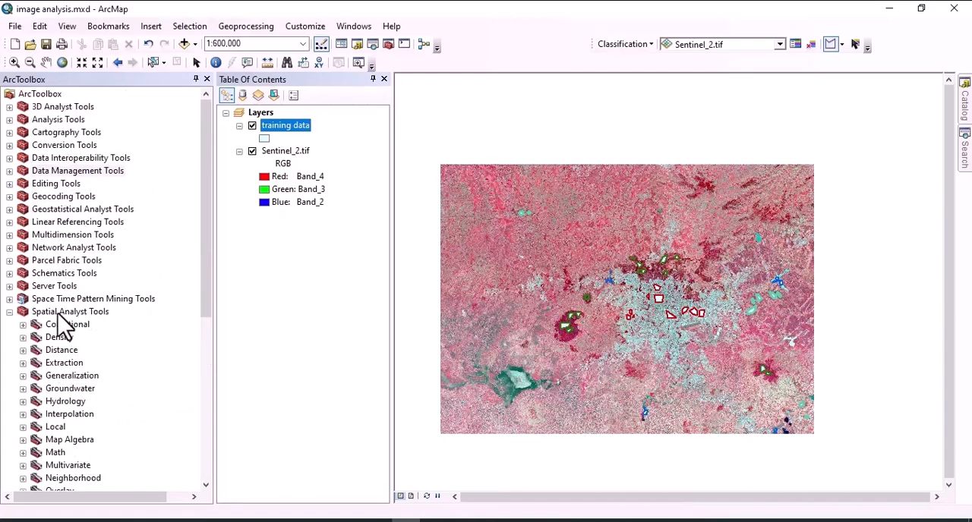
left_click_drag(204, 291, 201, 422)
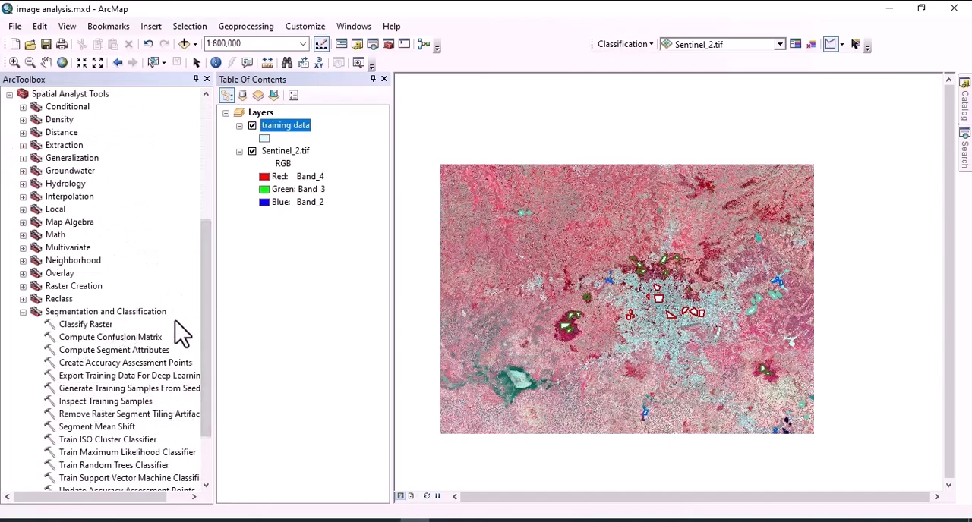
left_click_drag(206, 341, 202, 386)
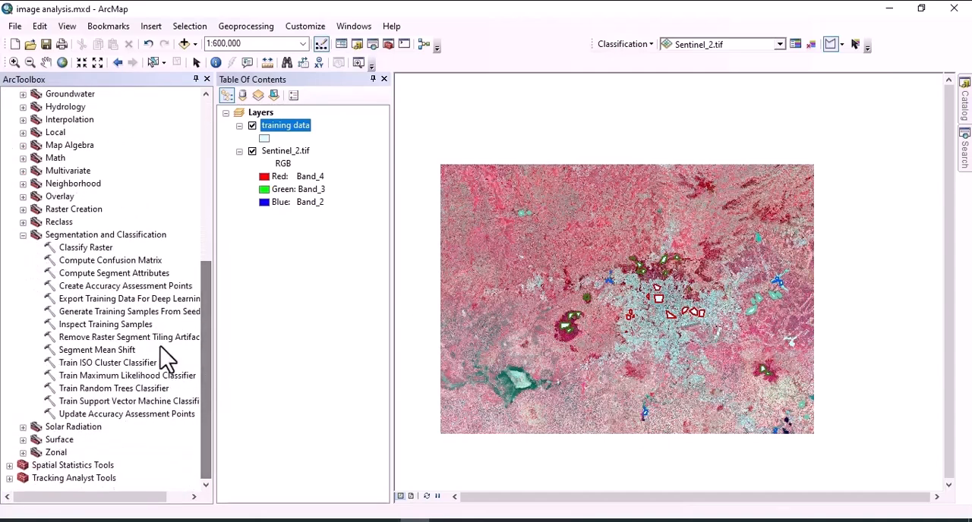
double_click(109, 401)
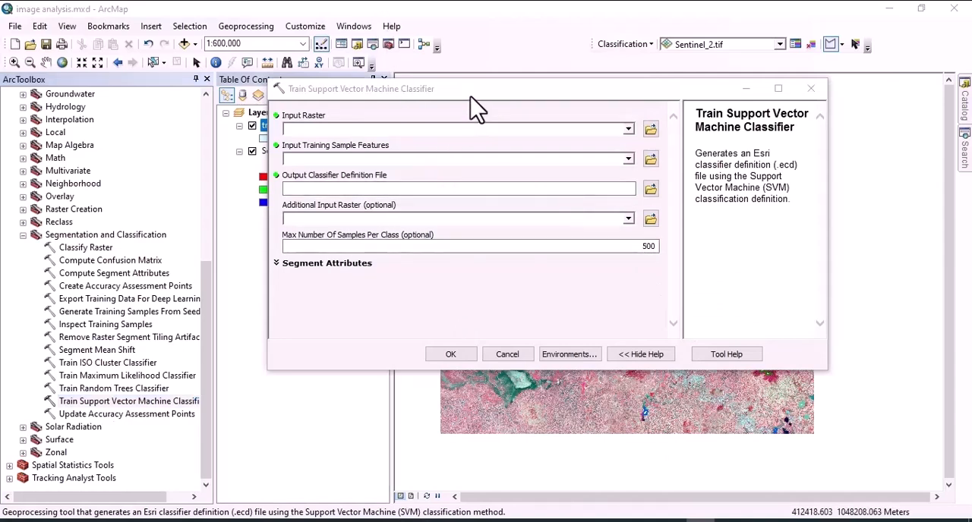
left_click_drag(477, 110, 560, 96)
left_click(712, 113)
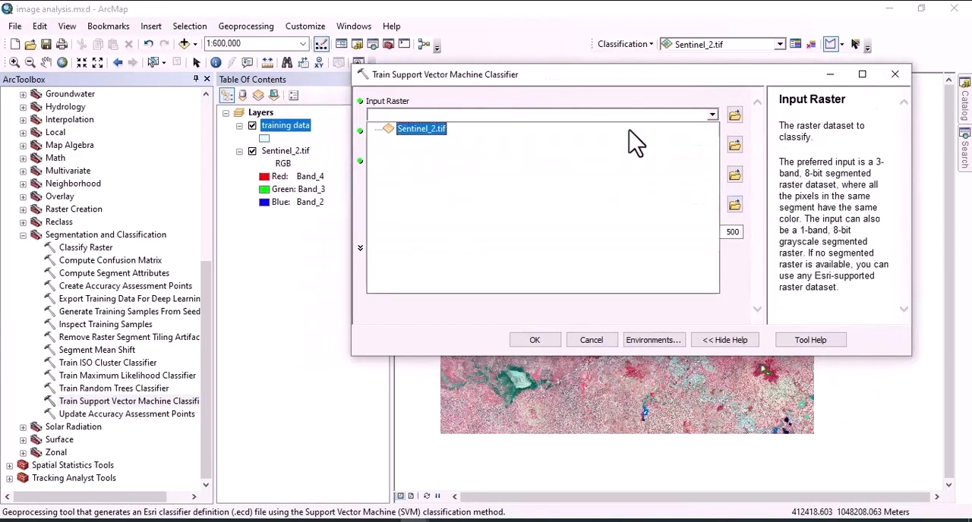
left_click(435, 128)
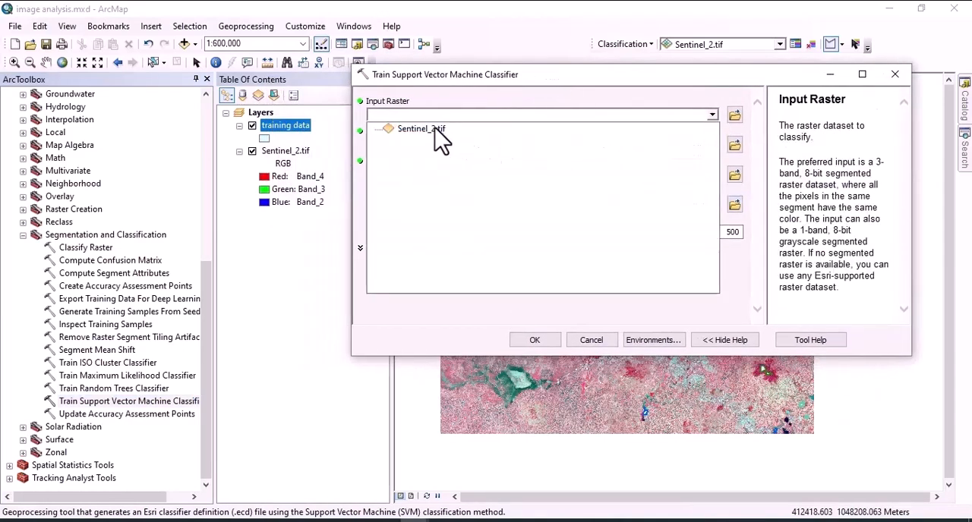
left_click(435, 129)
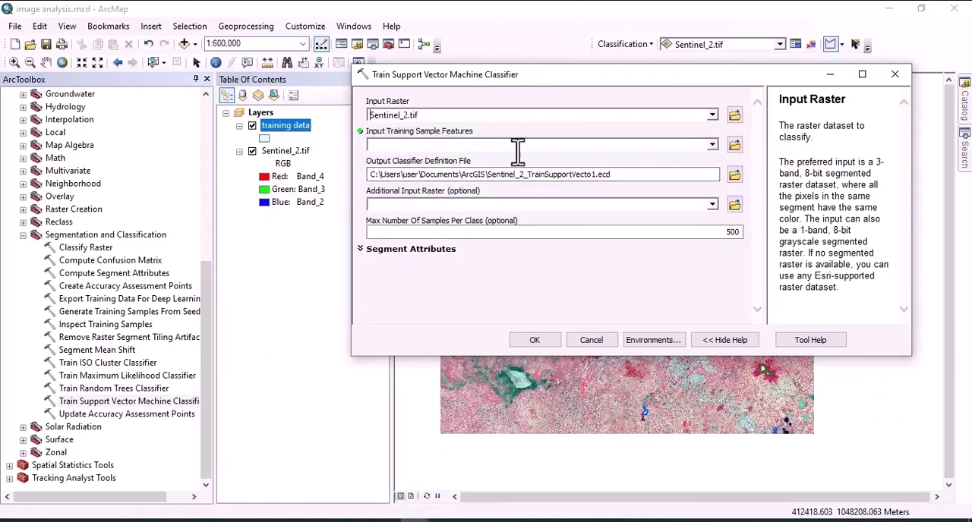
left_click(712, 145)
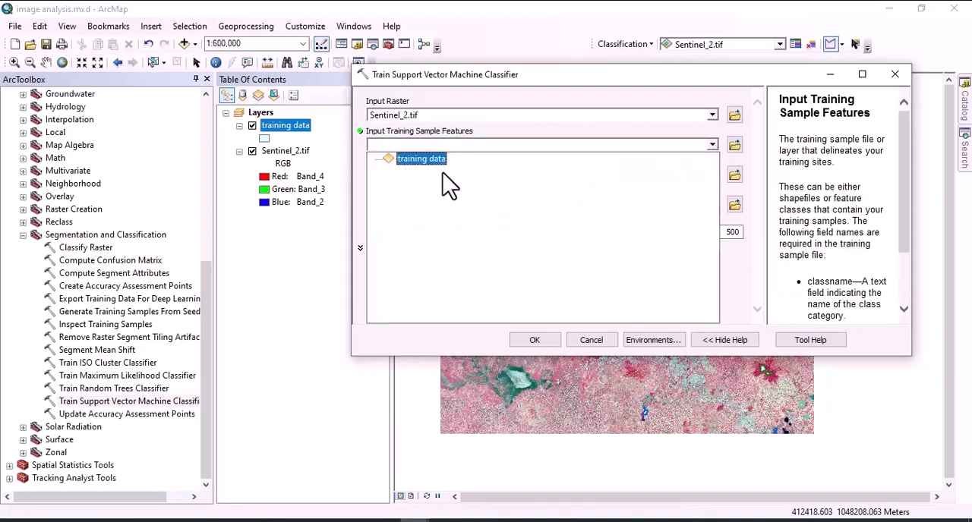
left_click(427, 161)
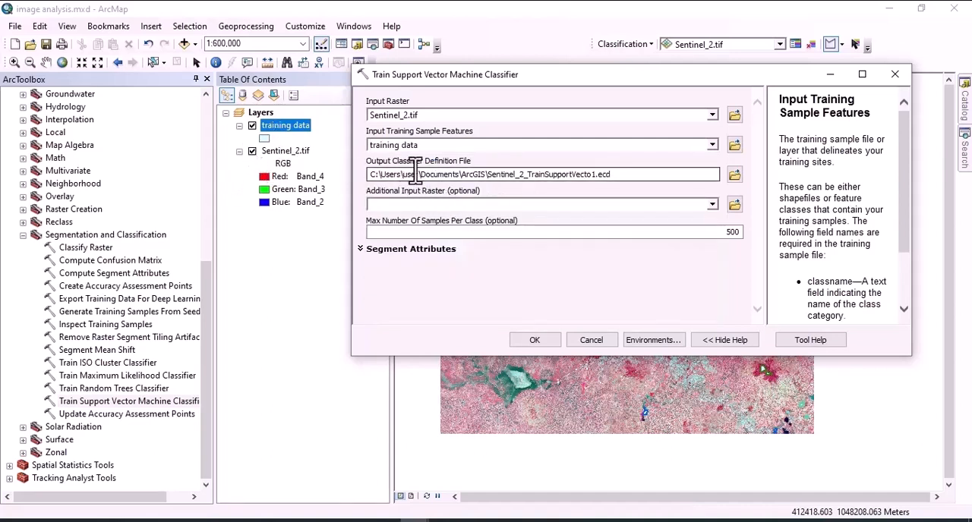
Set the output classifier definition file to tsvm.ecd in the SVM folder of Image analysis.
left_click(734, 176)
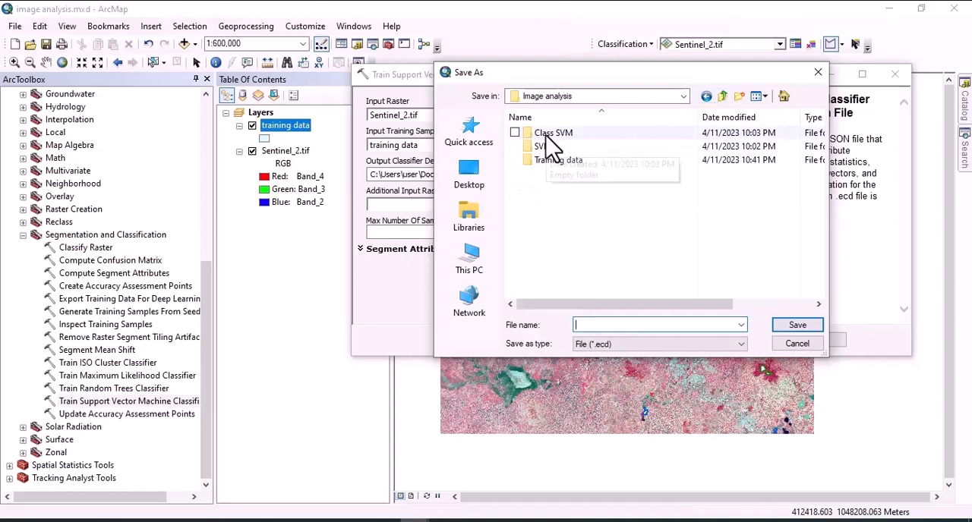
double_click(548, 148)
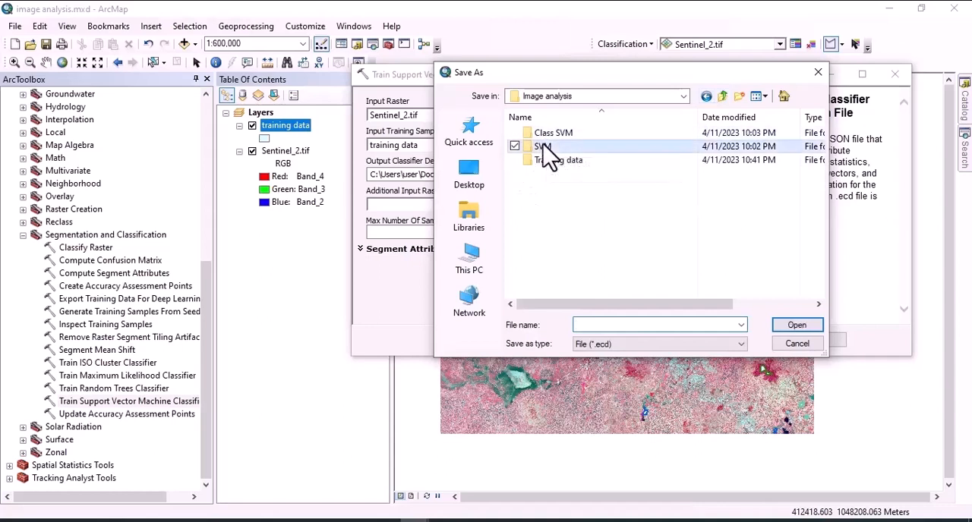
left_click(588, 324)
type("tsvm")
left_click(789, 328)
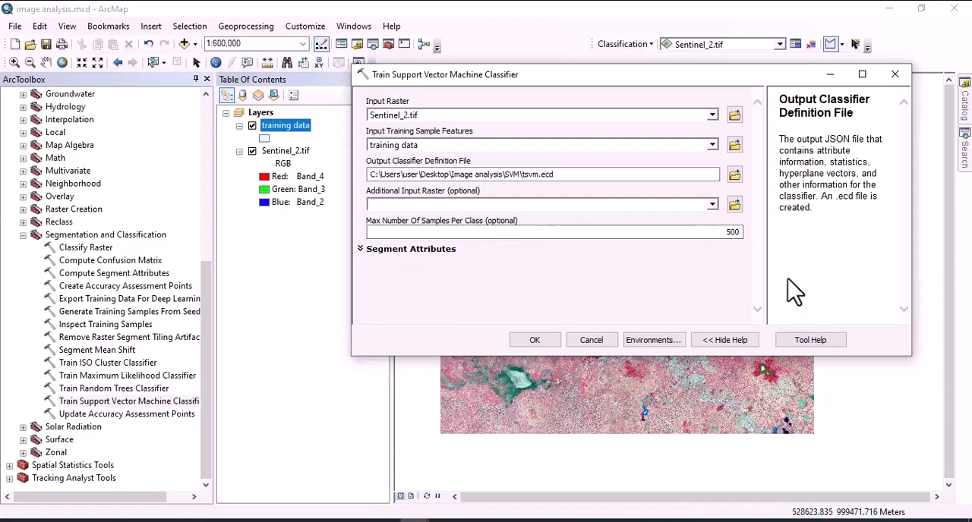
Expand the segment attributes, run the classifier training with the COLOR and MEAN attributes, and dismiss the completion report.
left_click(411, 249)
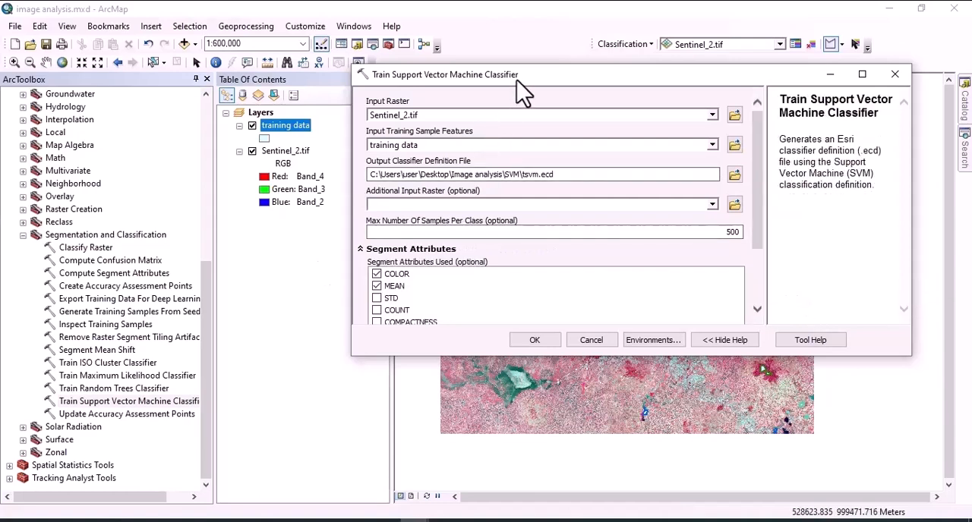
left_click(545, 340)
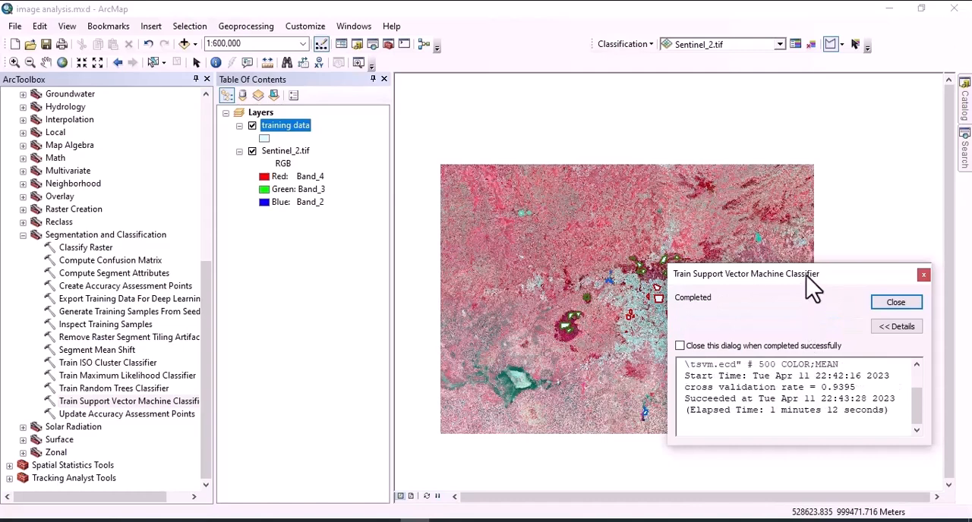
left_click_drag(806, 278, 705, 239)
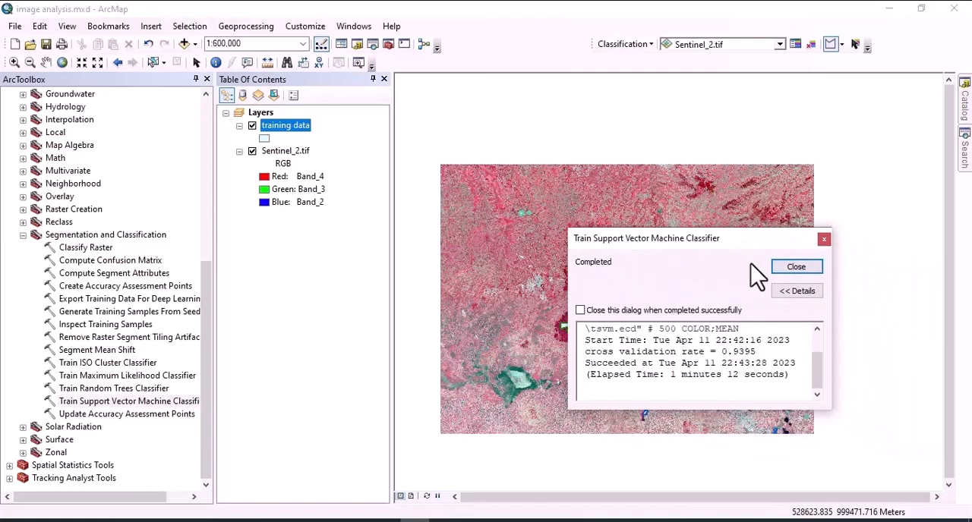
left_click(796, 270)
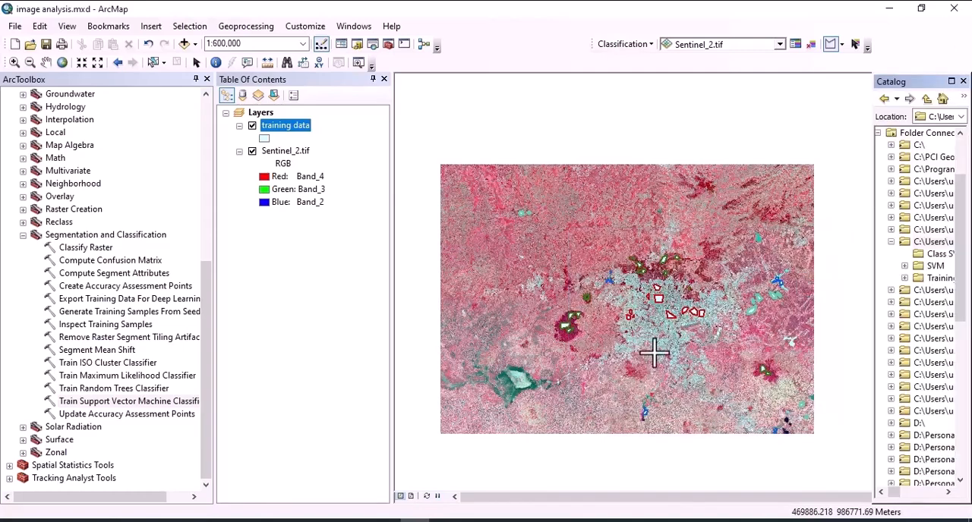
Start the Classify Raster tool with Sentinel_2.tif as input raster and tsvm.ecd from the SVM folder as classifier definition file.
double_click(80, 249)
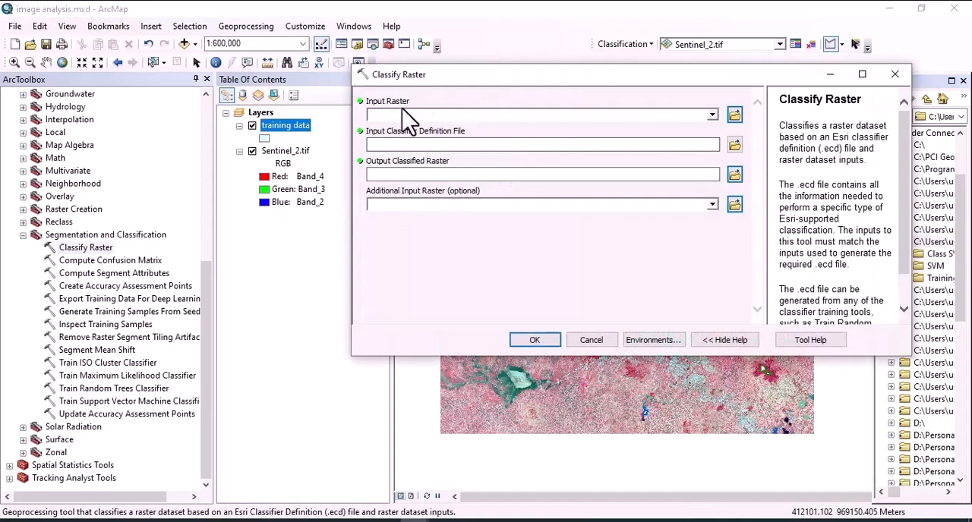
left_click(712, 115)
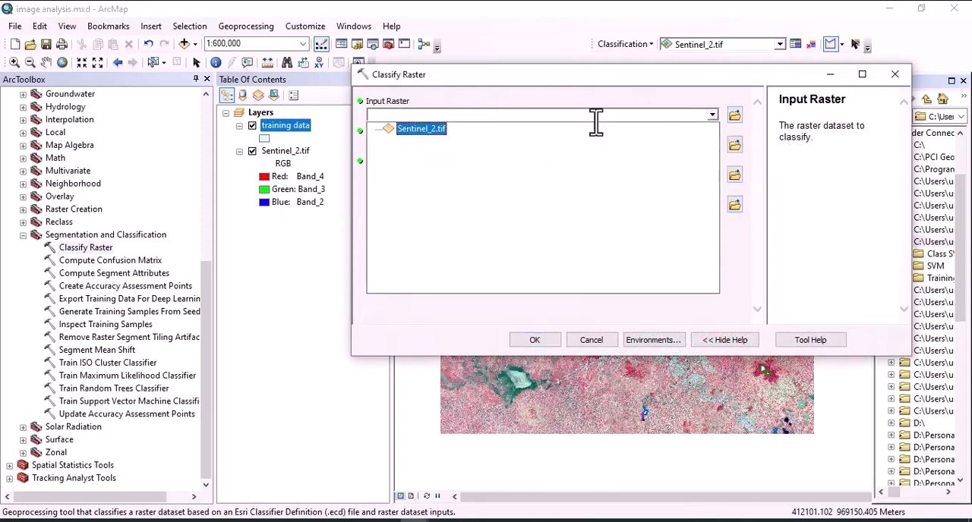
left_click(433, 130)
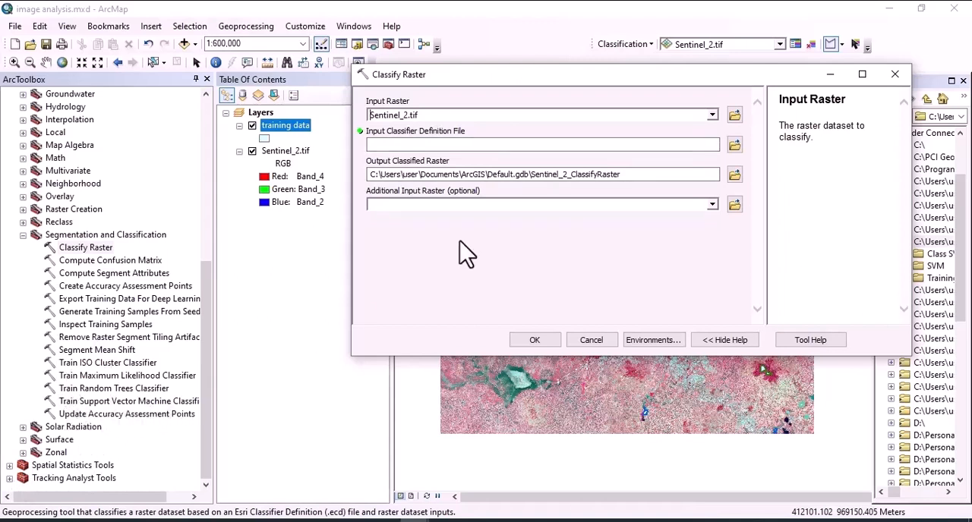
left_click(734, 145)
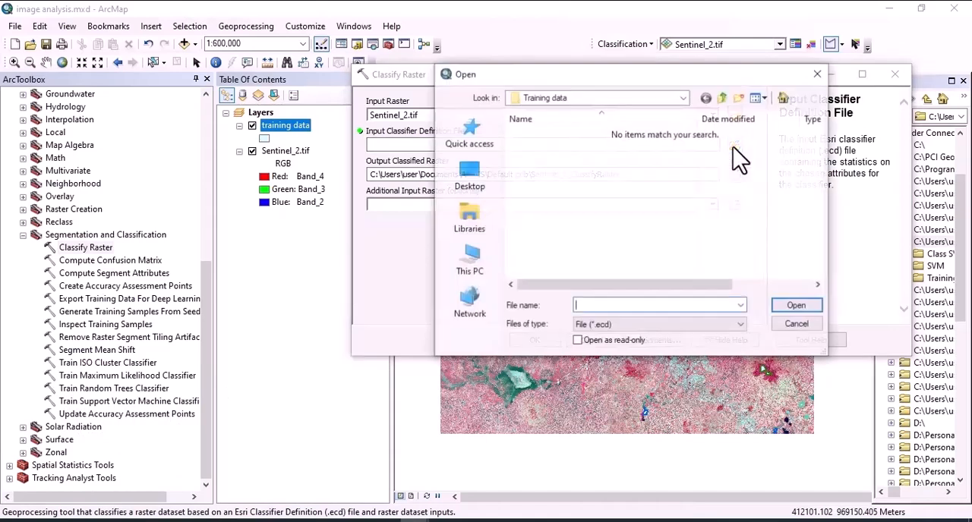
left_click(722, 98)
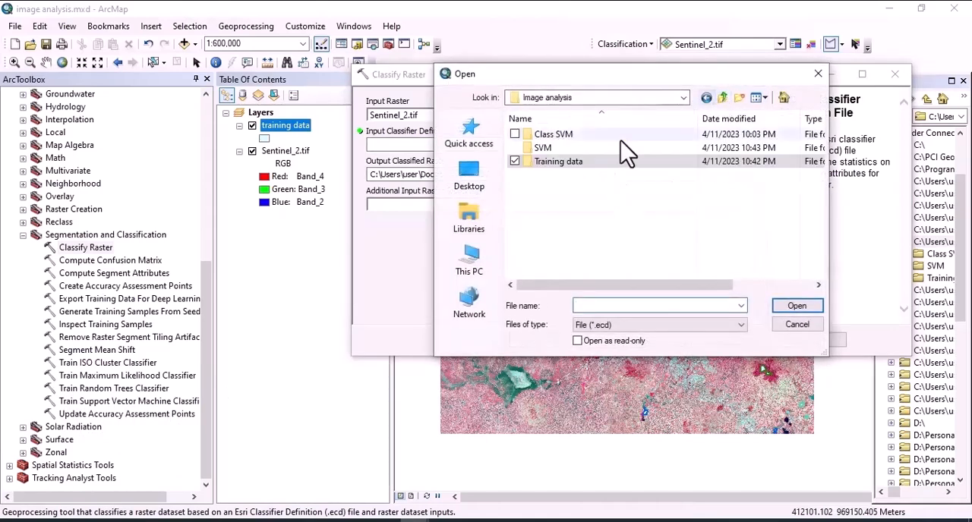
double_click(553, 148)
left_click(551, 137)
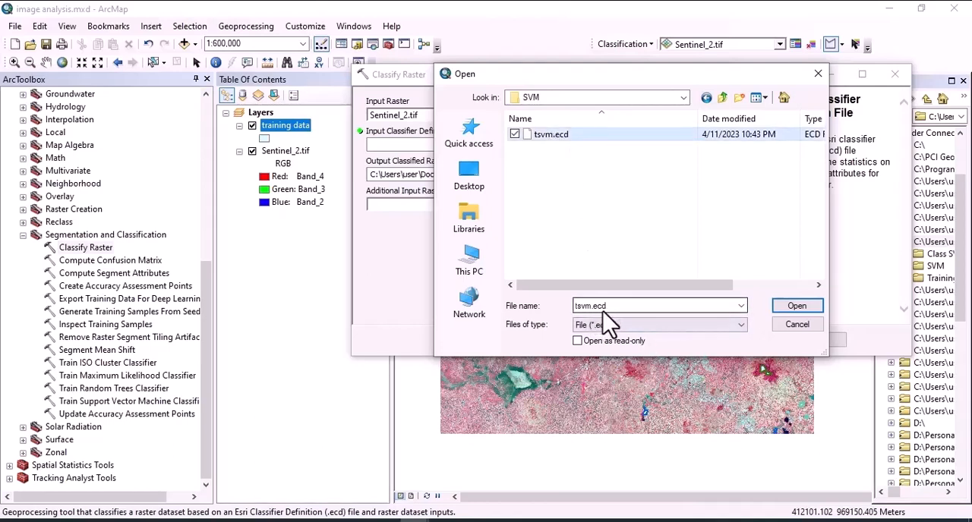
left_click(793, 307)
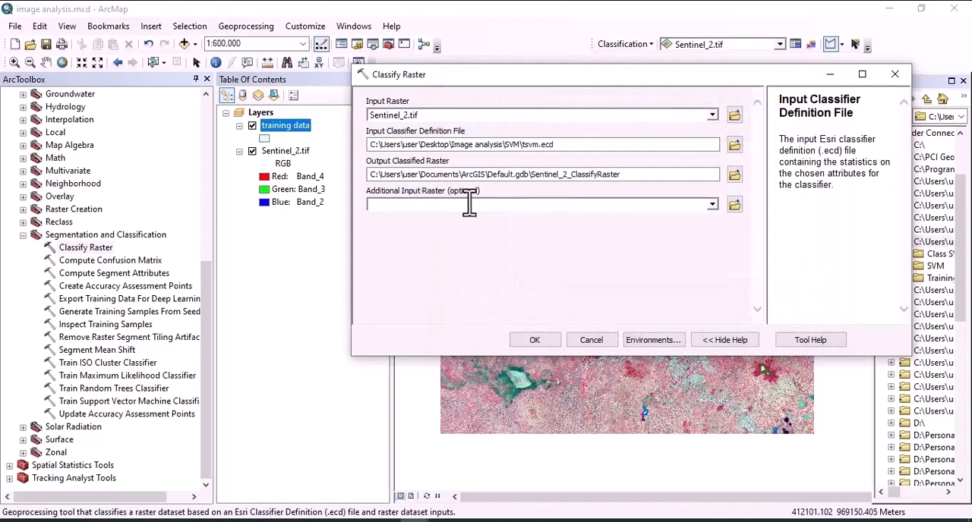
Set the output classified raster to LULC_SVM in the Class SVM folder, run the classification and dismiss the completion report.
left_click(733, 176)
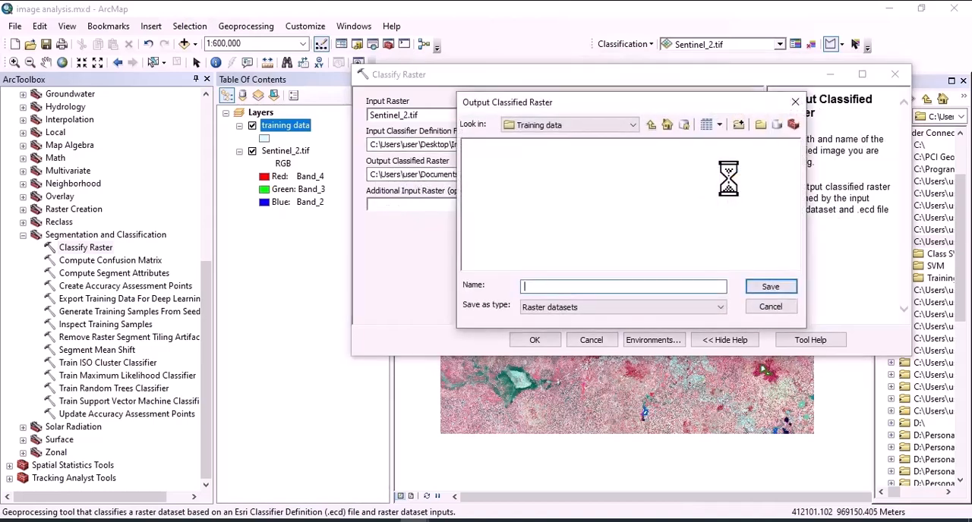
left_click(651, 124)
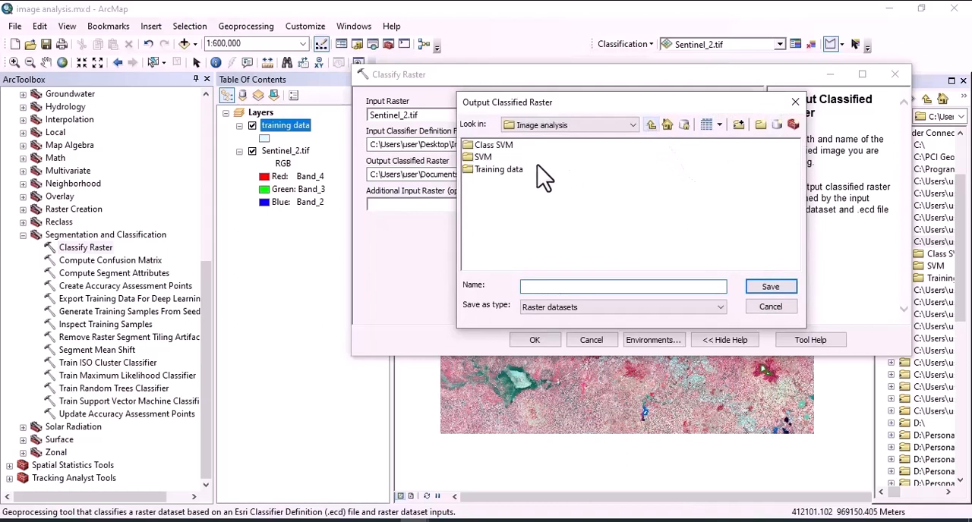
double_click(487, 147)
left_click(538, 286)
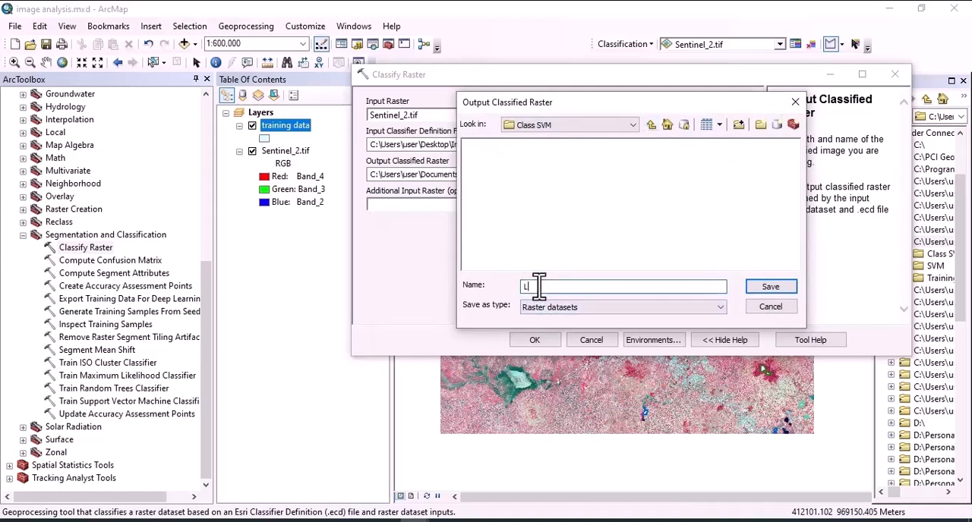
type("LULC_SVM")
left_click(773, 289)
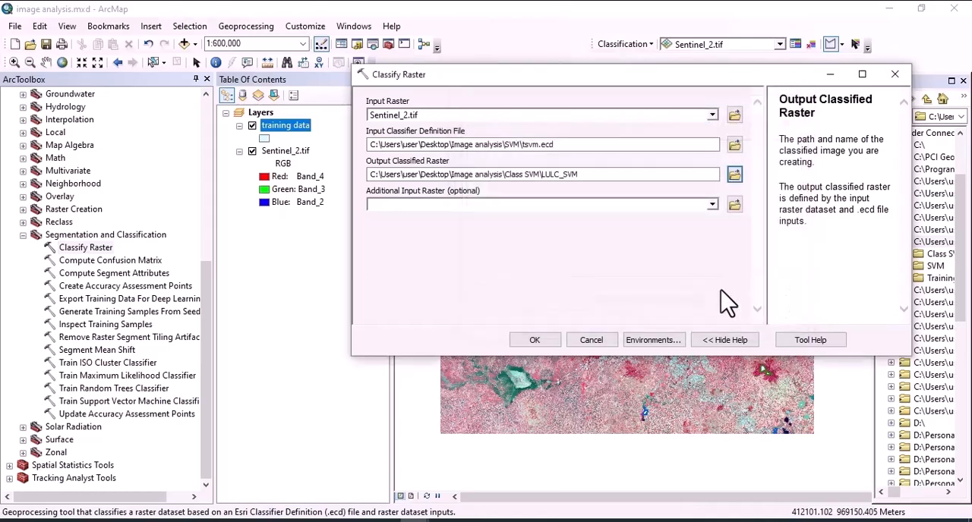
left_click(534, 340)
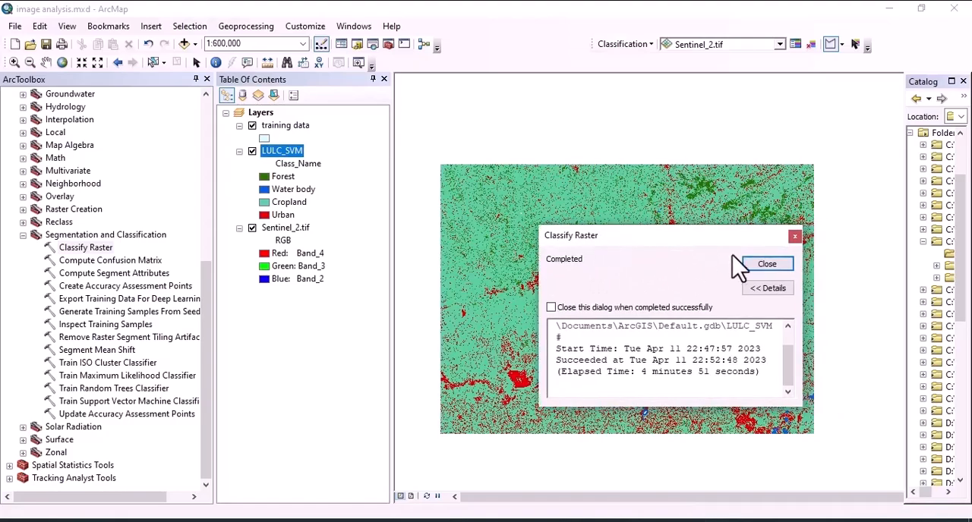
left_click(766, 265)
Hide the training data layer to view the LULC_SVM classification without the sample polygons.
scroll(696, 309, "up", 3)
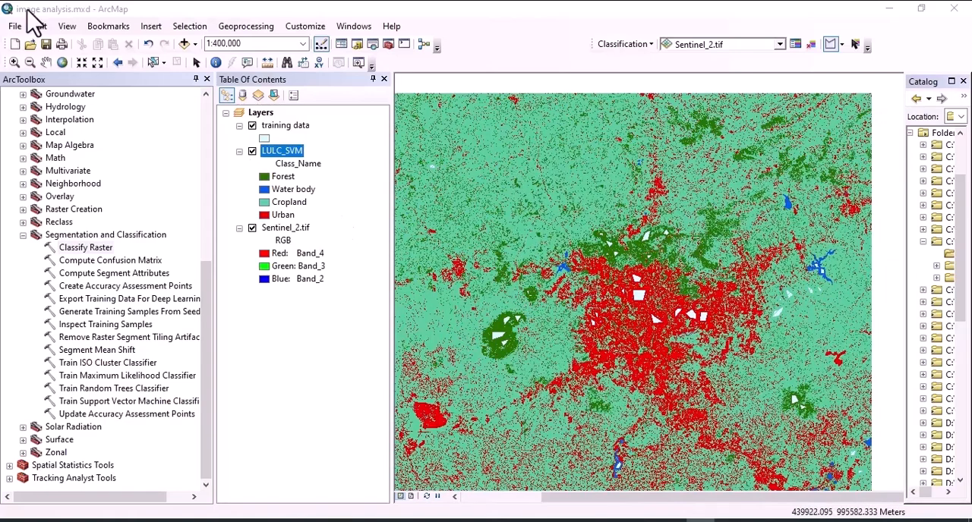
left_click(252, 126)
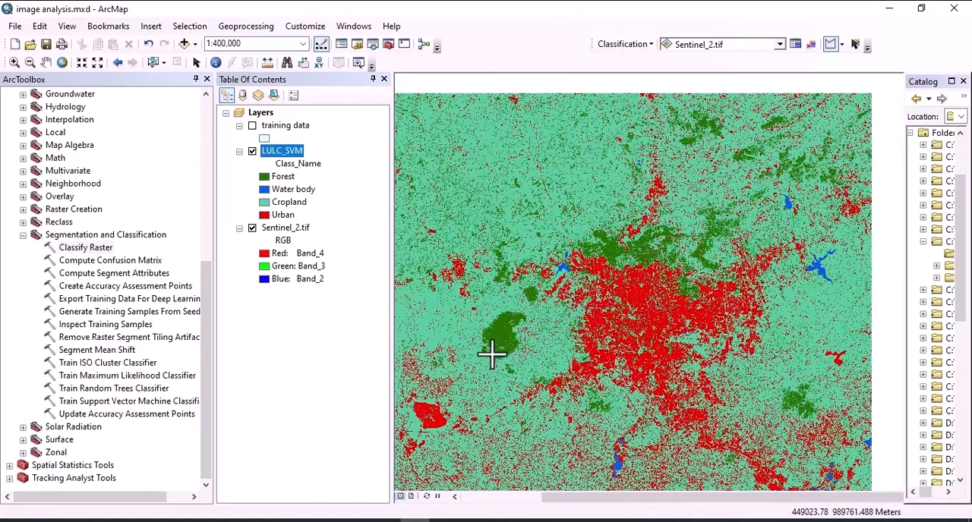
scroll(581, 319, "down", 2)
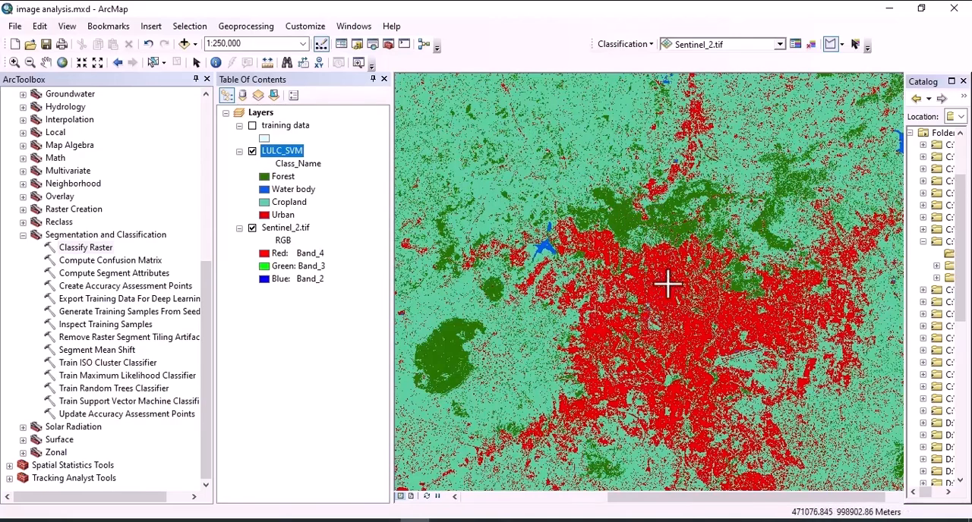
Check the Addis Ababa imagery in Google Earth Pro, and examine the water body, forest and urban areas of LULC_SVM in ArcMap.
left_click(643, 519)
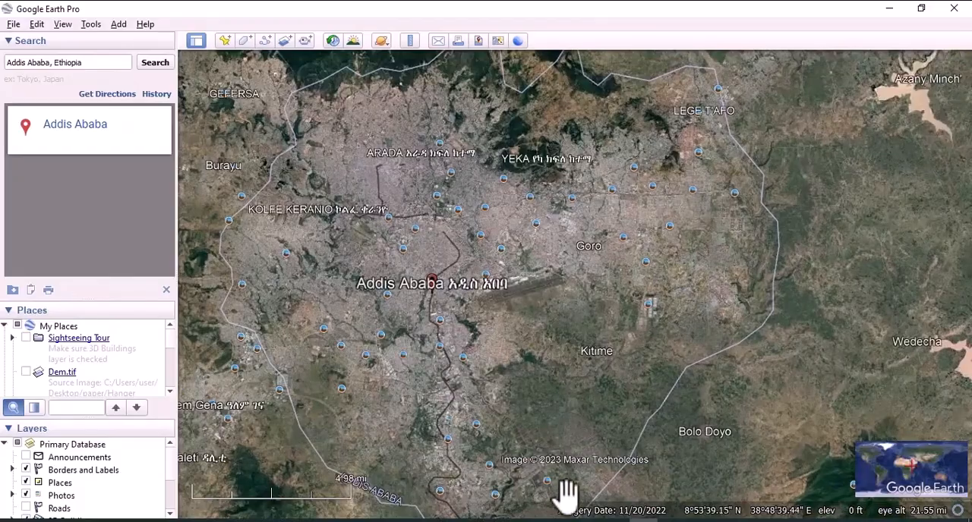
left_click(644, 521)
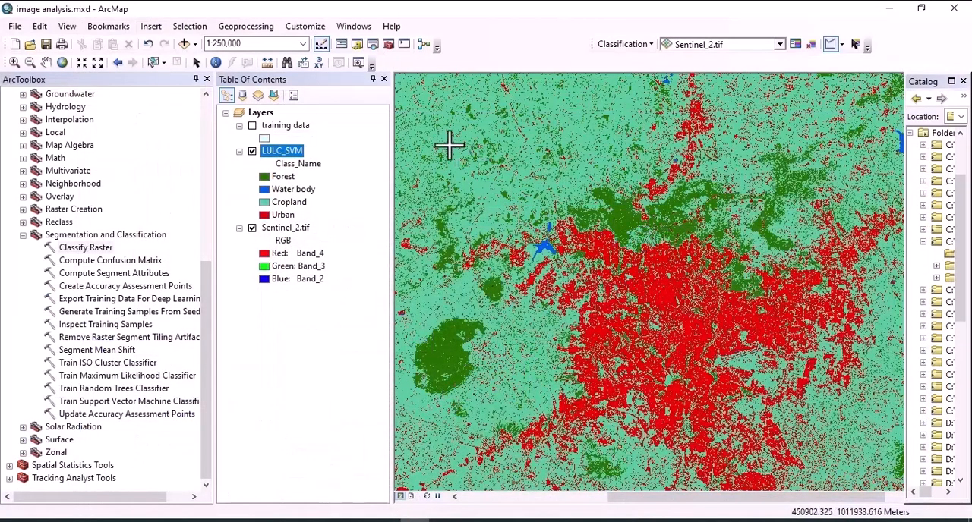
scroll(553, 261, "down", 2)
scroll(550, 269, "up", 5)
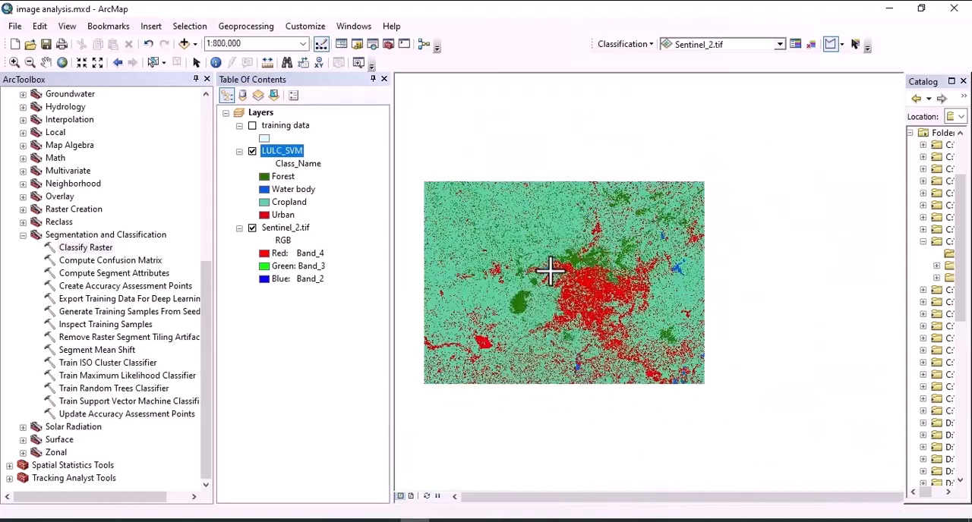
scroll(654, 231, "down", 2)
scroll(657, 244, "down", 2)
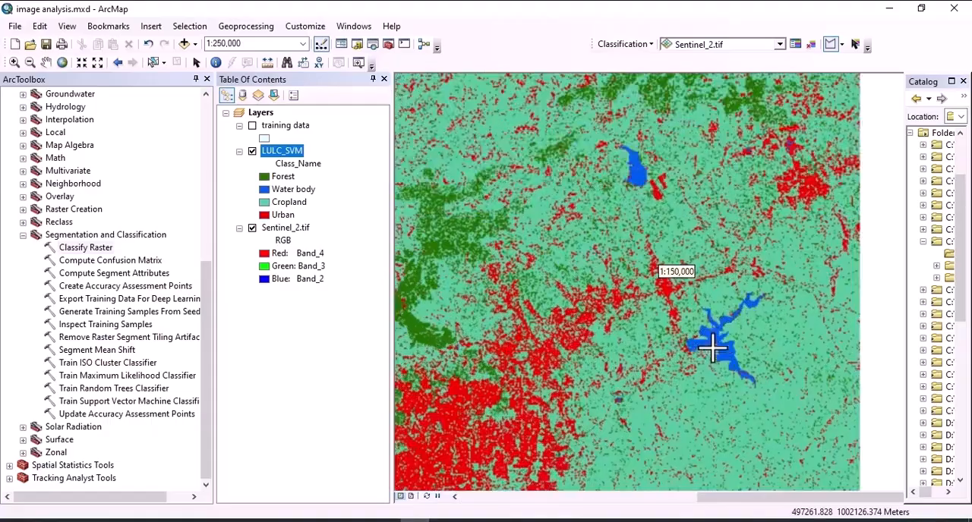
left_click_drag(716, 347, 665, 304)
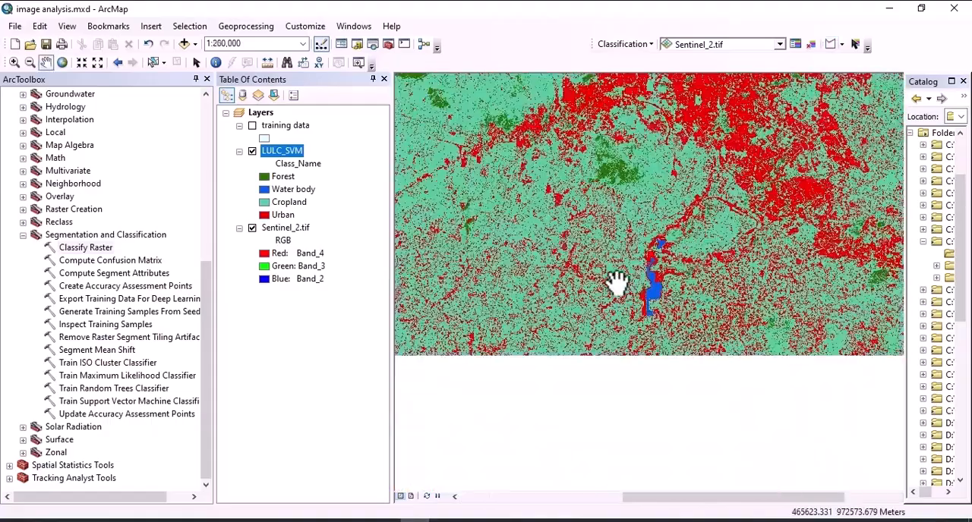
left_click_drag(614, 255, 465, 271)
left_click_drag(728, 359, 542, 347)
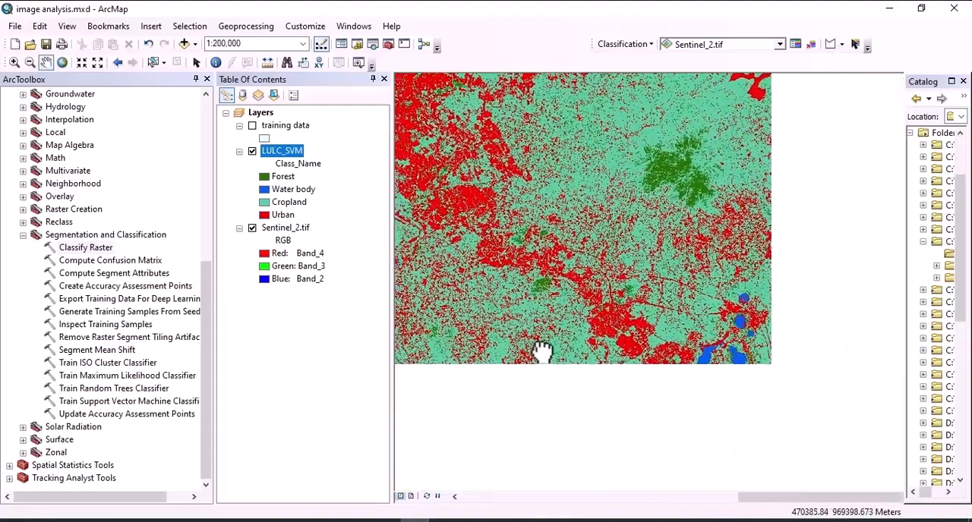
scroll(749, 342, "down", 2)
scroll(748, 342, "up", 4)
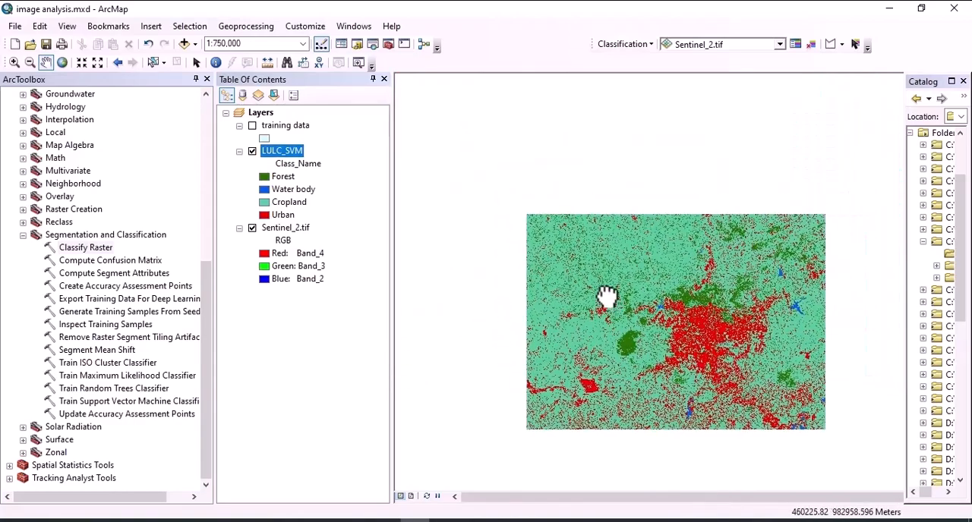
scroll(651, 346, "down", 3)
scroll(653, 346, "up", 4)
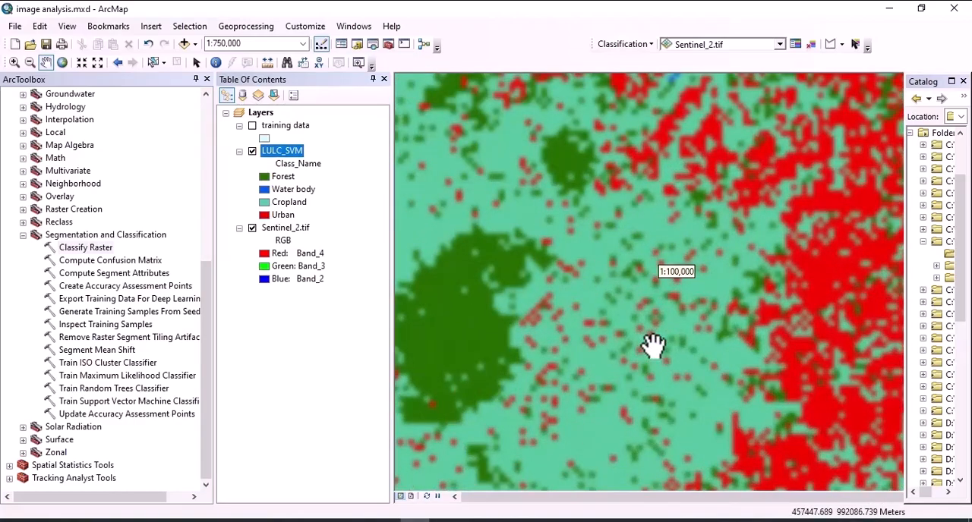